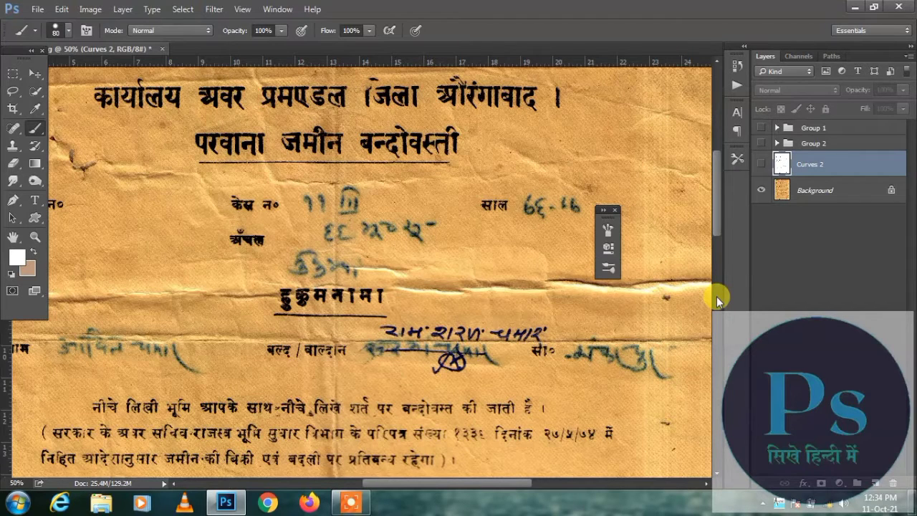
# - Examine the yellowed scan of the document from its heading down to the last lines
pyautogui.hotkey('ctrl', '-')
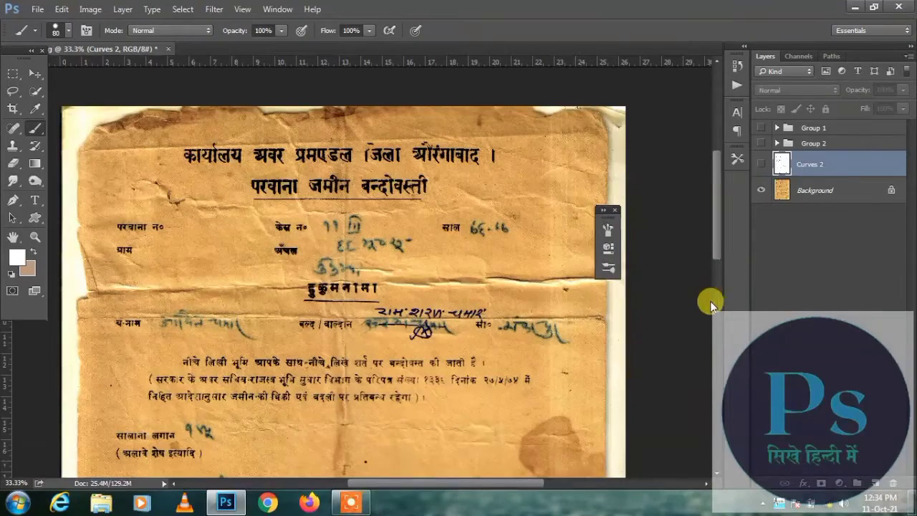
pyautogui.scroll(-5, 709, 300)
pyautogui.scroll(-1, 694, 306)
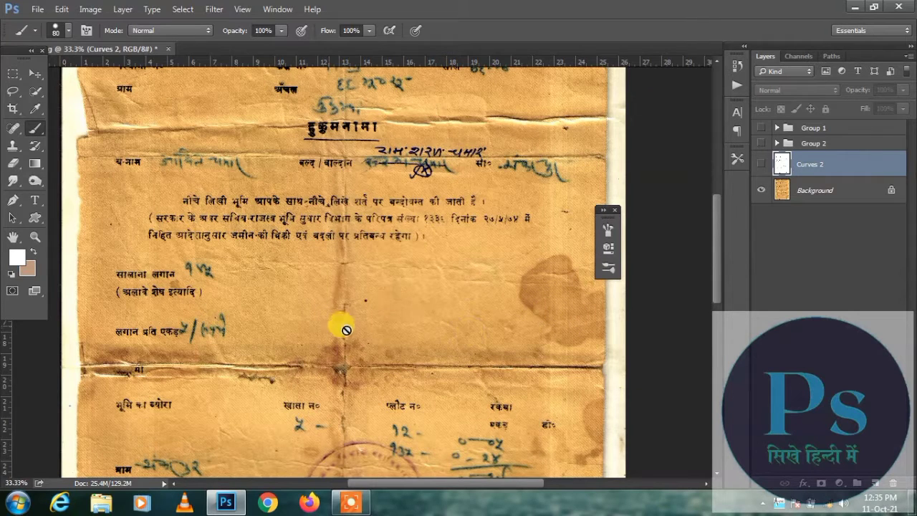
pyautogui.scroll(-4, 378, 321)
pyautogui.scroll(-5, 380, 325)
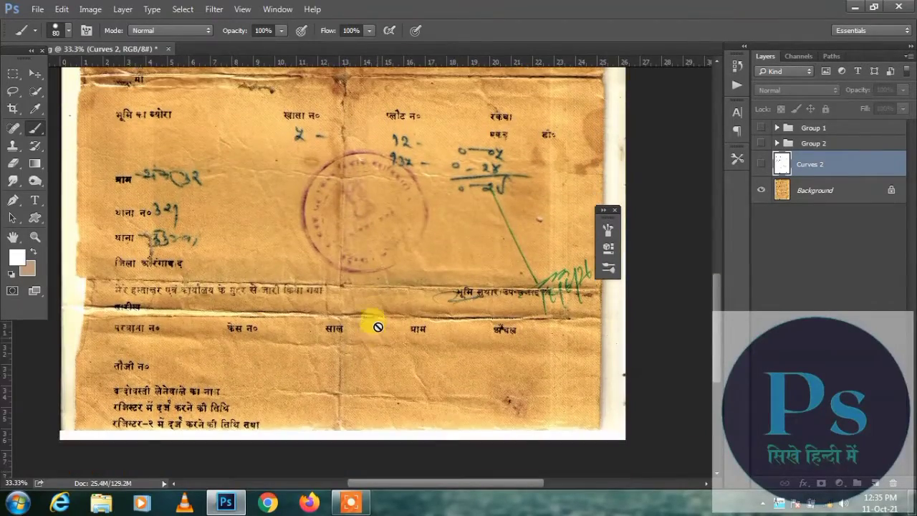
pyautogui.scroll(6, 378, 325)
pyautogui.scroll(5, 381, 322)
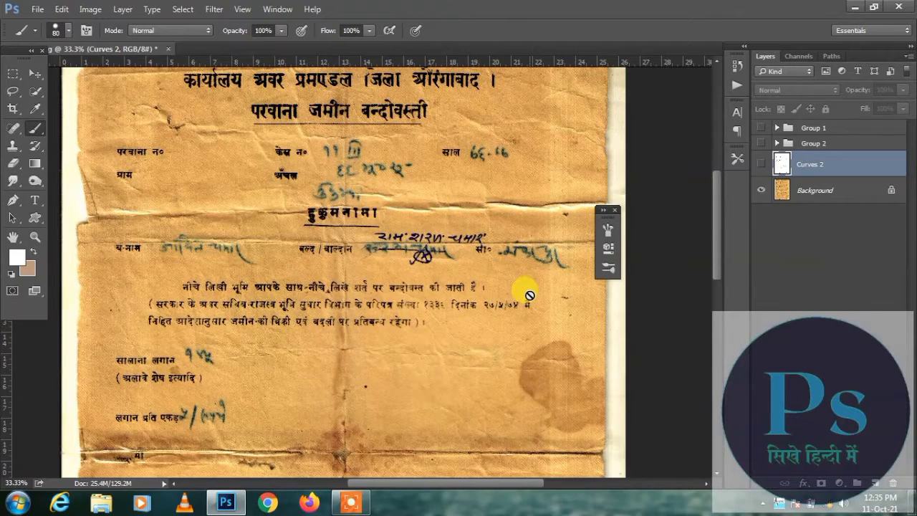
pyautogui.scroll(1, 527, 292)
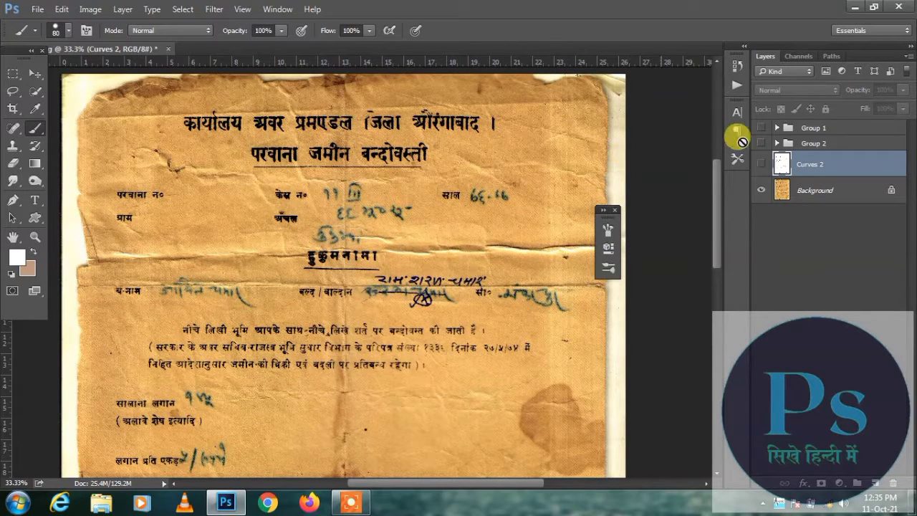
# - Compare the document with the Curves 2 layer shown and hidden, leaving the layer shown
pyautogui.click(760, 164)
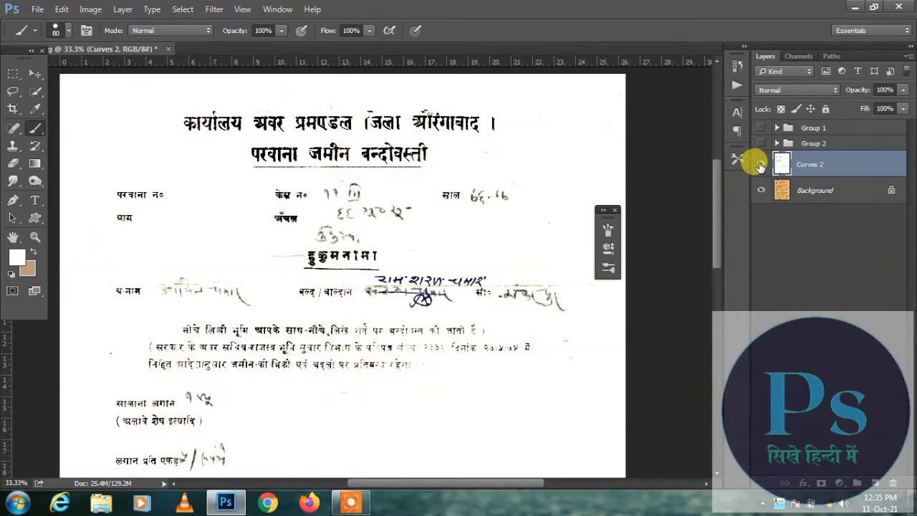
pyautogui.click(761, 165)
pyautogui.click(760, 164)
pyautogui.moveTo(714, 215)
pyautogui.mouseDown()
pyautogui.moveTo(708, 277)
pyautogui.moveTo(702, 229)
pyautogui.moveTo(711, 194)
pyautogui.moveTo(718, 205)
pyautogui.mouseUp()
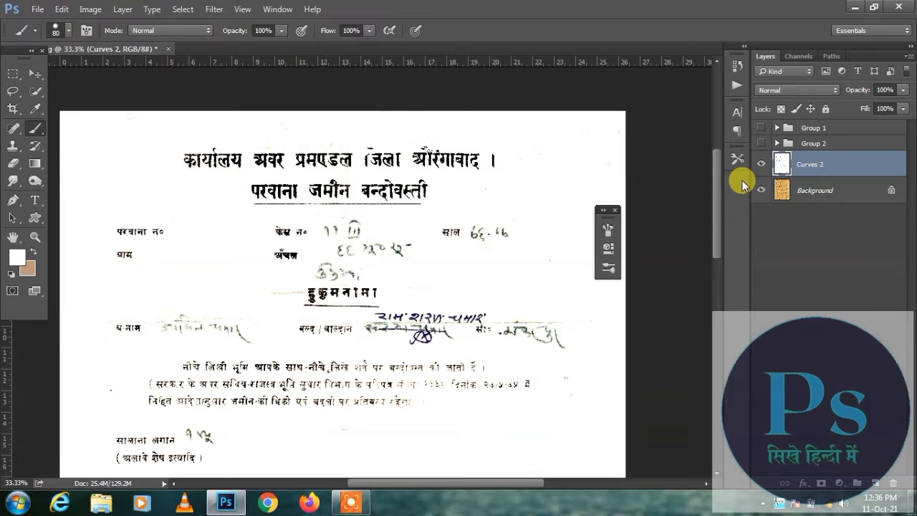
# - Delete the Curves 2 layer, Group 2 and Group 1 so only the Background layer is left
pyautogui.rightClick(836, 165)
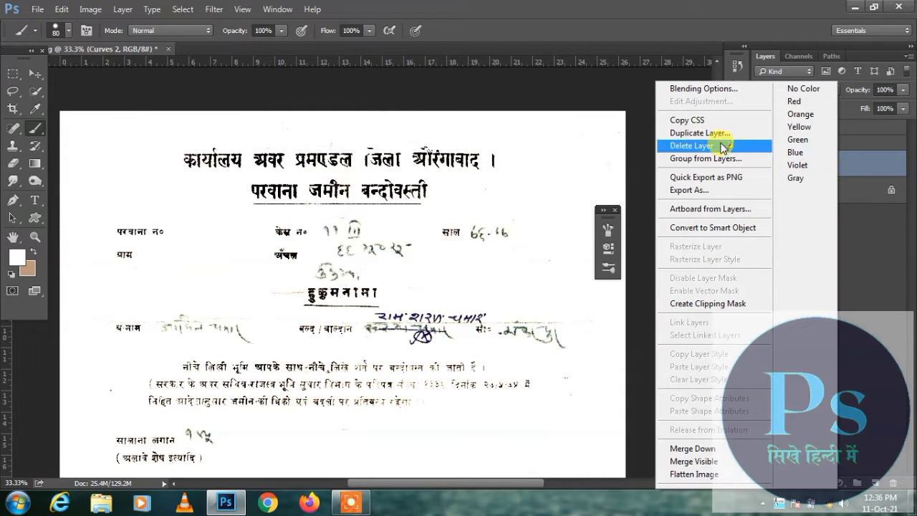
pyautogui.click(692, 146)
pyautogui.click(408, 200)
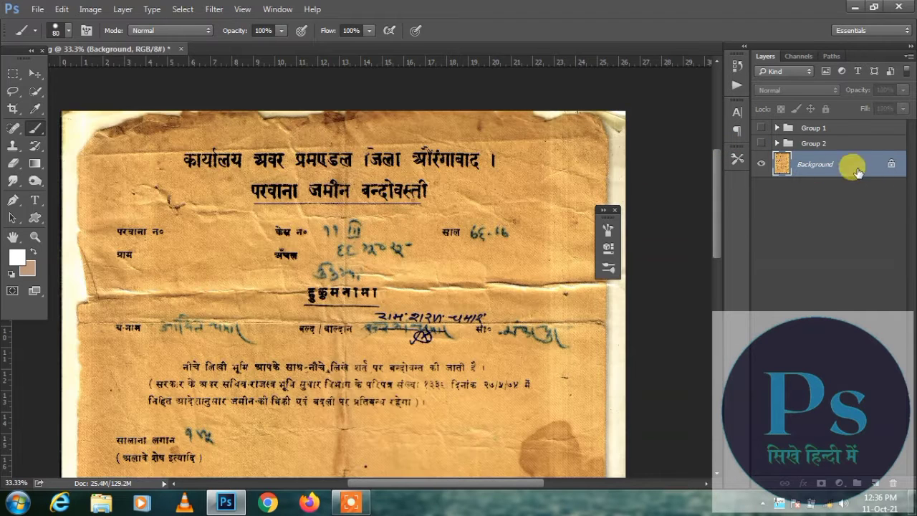
pyautogui.click(823, 143)
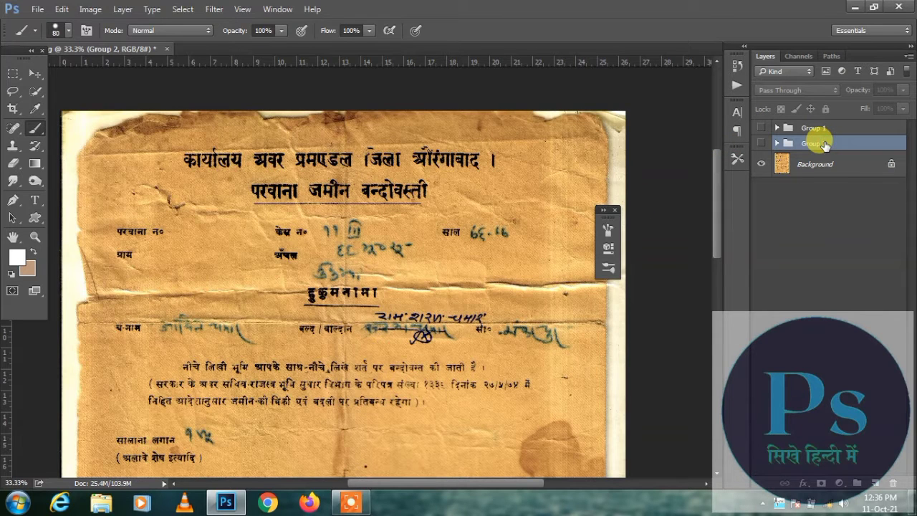
pyautogui.press('Delete')
pyautogui.click(812, 128)
pyautogui.press('Delete')
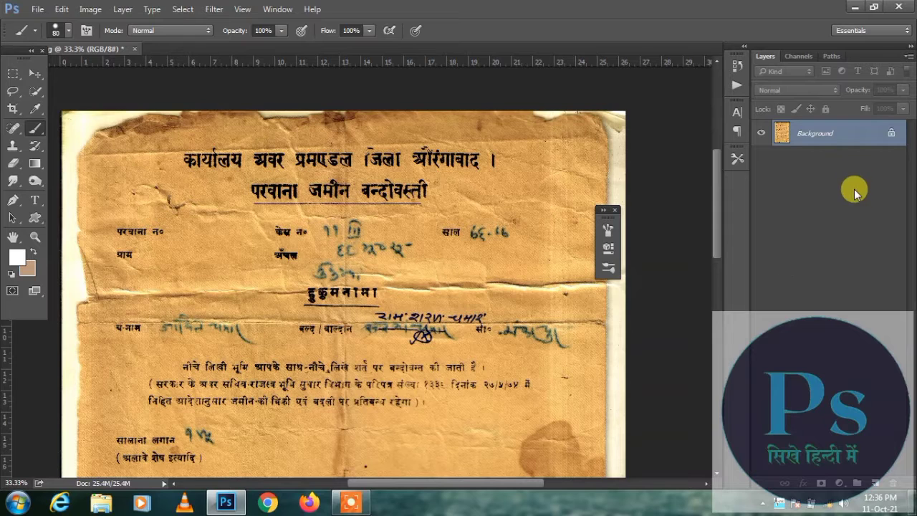
# - Duplicate the Background layer and hide the original beneath the copy
pyautogui.moveTo(829, 136); pyautogui.dragTo(829, 127)
pyautogui.hotkey('ctrl', 'j')
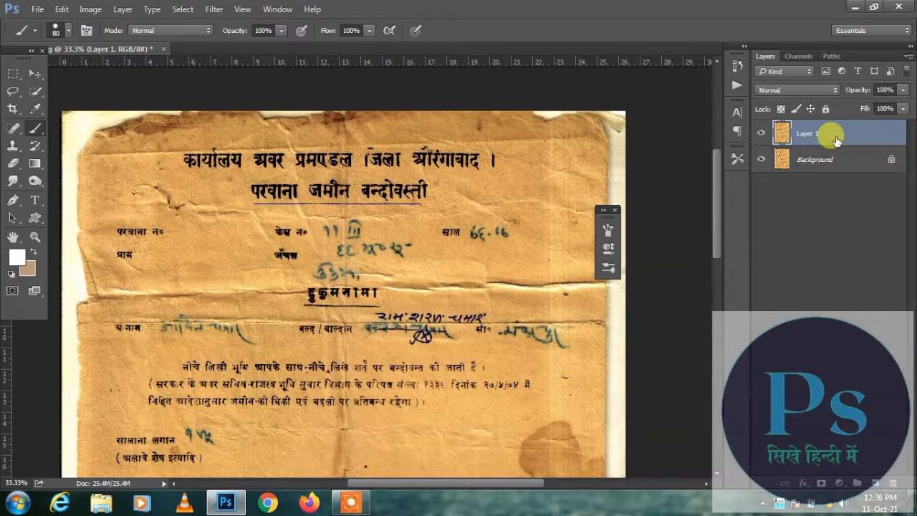
pyautogui.click(761, 159)
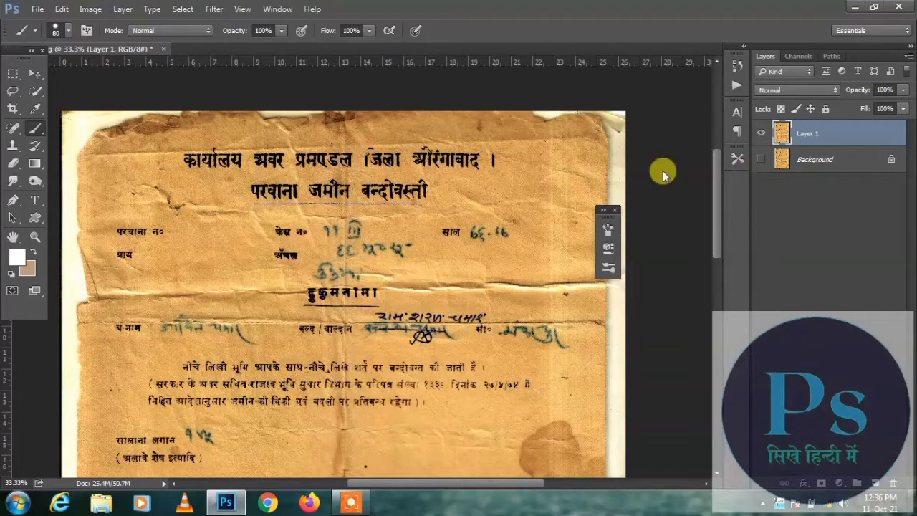
# - Start a Color Range selection on the copy with Fuzziness 93 and sample the yellow paper near the heading
pyautogui.click(182, 9)
pyautogui.click(208, 138)
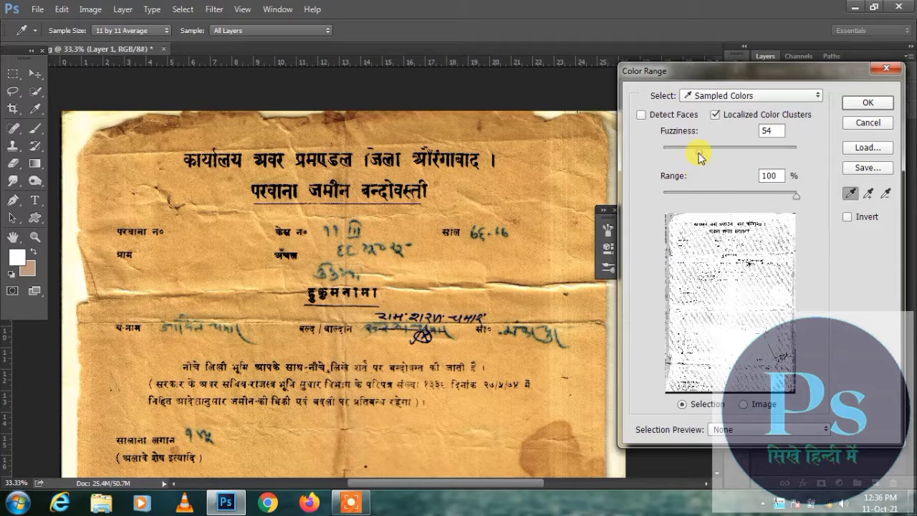
pyautogui.moveTo(699, 152); pyautogui.dragTo(724, 151)
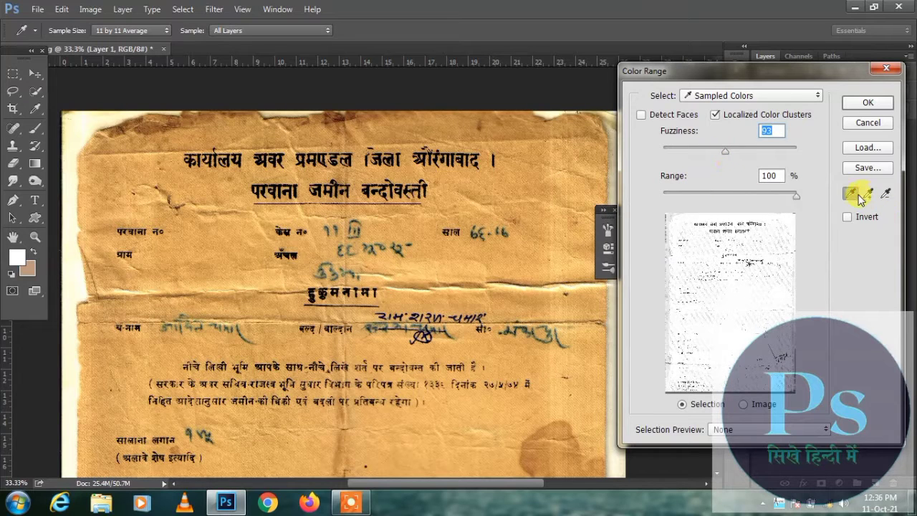
pyautogui.click(540, 182)
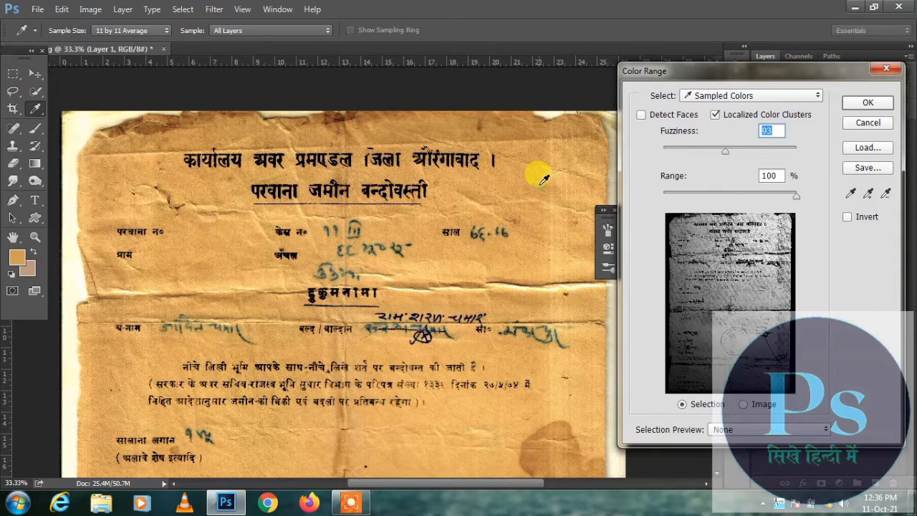
# - Add the remaining paper tones across the page to the sampled colours, set Fuzziness to 63 and apply the Color Range selection
pyautogui.click(866, 195)
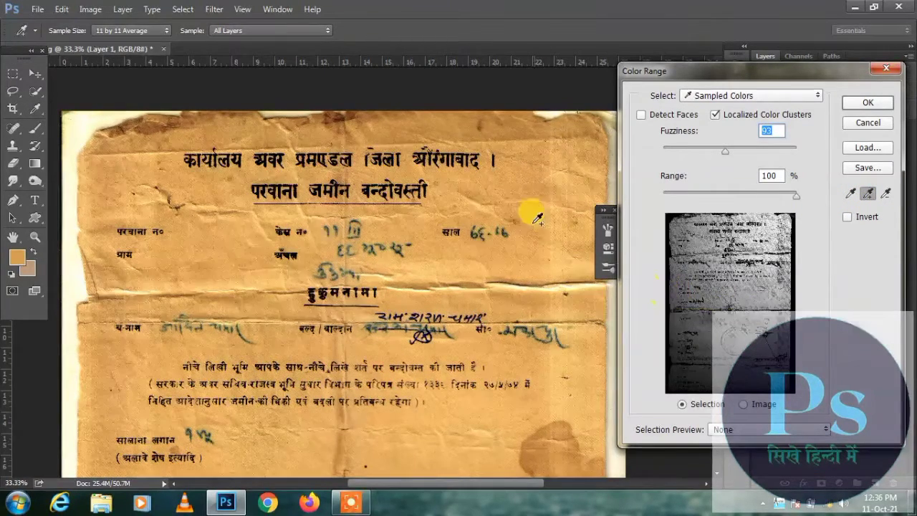
pyautogui.click(552, 182)
pyautogui.moveTo(552, 183)
pyautogui.mouseDown()
pyautogui.moveTo(558, 283)
pyautogui.moveTo(606, 335)
pyautogui.moveTo(608, 386)
pyautogui.moveTo(591, 457)
pyautogui.moveTo(603, 485)
pyautogui.moveTo(577, 419)
pyautogui.mouseUp()
pyautogui.hotkey('ctrl', '-')
pyautogui.hotkey('ctrl', '-')
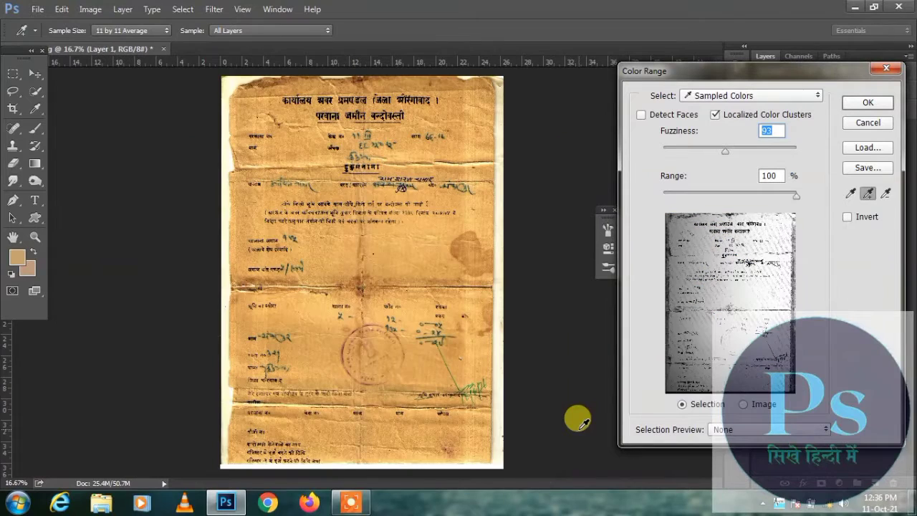
pyautogui.click(240, 93)
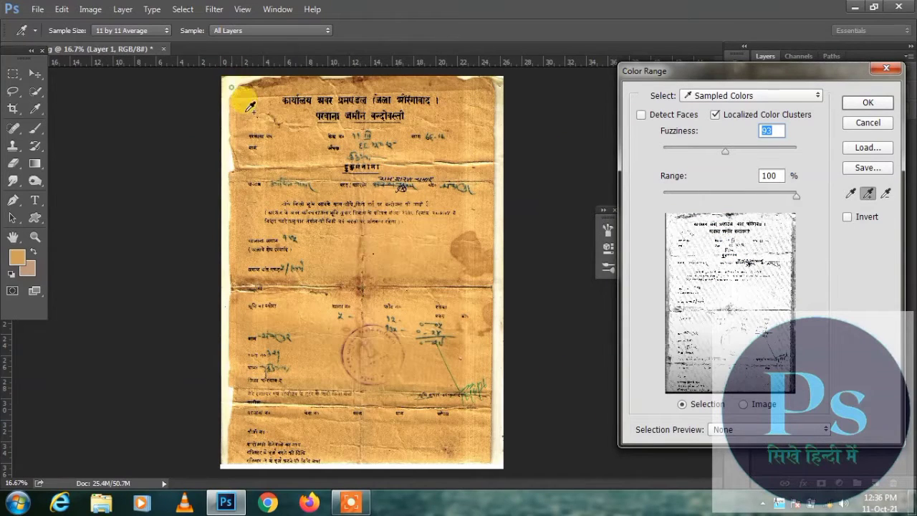
pyautogui.moveTo(278, 87)
pyautogui.mouseDown()
pyautogui.moveTo(244, 161)
pyautogui.moveTo(231, 319)
pyautogui.moveTo(237, 378)
pyautogui.moveTo(230, 376)
pyautogui.moveTo(234, 410)
pyautogui.moveTo(222, 451)
pyautogui.moveTo(237, 468)
pyautogui.moveTo(316, 462)
pyautogui.moveTo(333, 442)
pyautogui.moveTo(374, 454)
pyautogui.moveTo(409, 439)
pyautogui.moveTo(449, 454)
pyautogui.moveTo(491, 448)
pyautogui.moveTo(482, 432)
pyautogui.moveTo(474, 302)
pyautogui.moveTo(431, 264)
pyautogui.moveTo(477, 265)
pyautogui.moveTo(477, 257)
pyautogui.moveTo(371, 259)
pyautogui.moveTo(376, 276)
pyautogui.moveTo(366, 286)
pyautogui.moveTo(343, 278)
pyautogui.moveTo(474, 248)
pyautogui.moveTo(482, 265)
pyautogui.moveTo(451, 184)
pyautogui.moveTo(374, 102)
pyautogui.moveTo(435, 181)
pyautogui.moveTo(399, 139)
pyautogui.moveTo(460, 112)
pyautogui.moveTo(358, 76)
pyautogui.moveTo(397, 88)
pyautogui.moveTo(598, 335)
pyautogui.mouseUp()
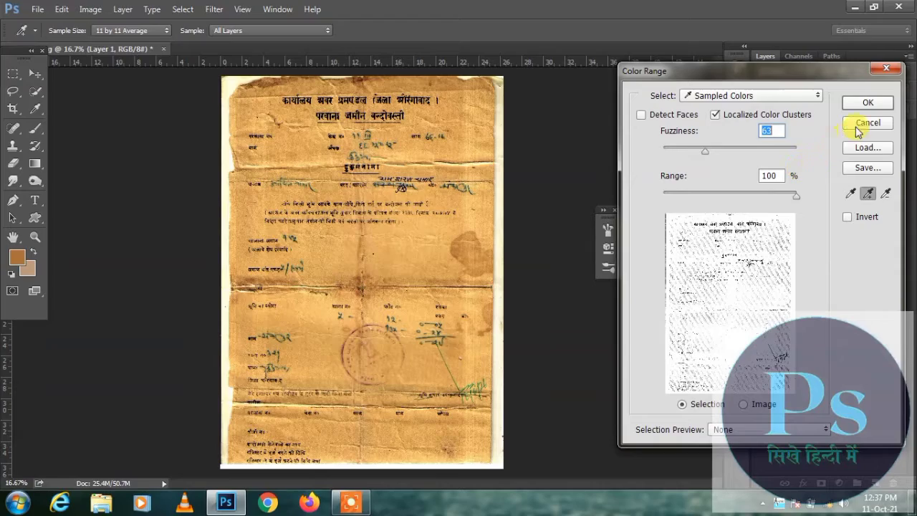
pyautogui.click(866, 102)
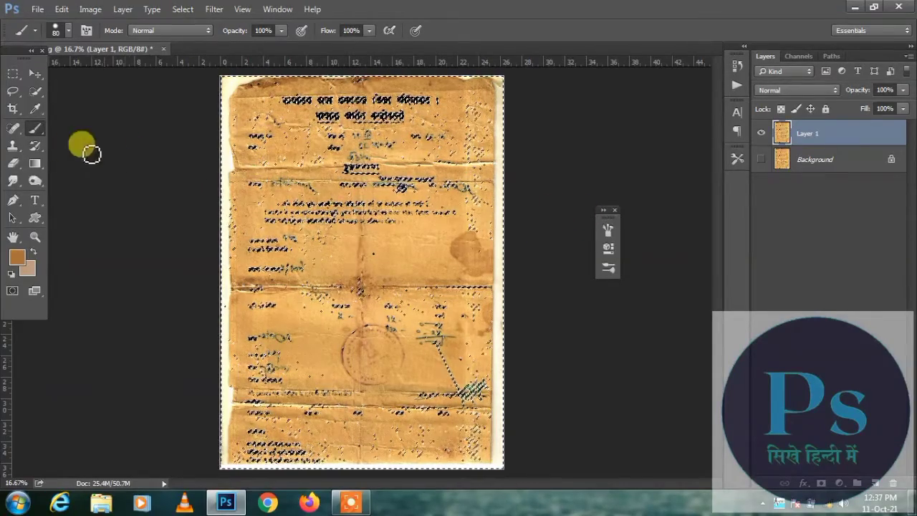
# - Set the foreground colour to white (ffffff)
pyautogui.click(17, 256)
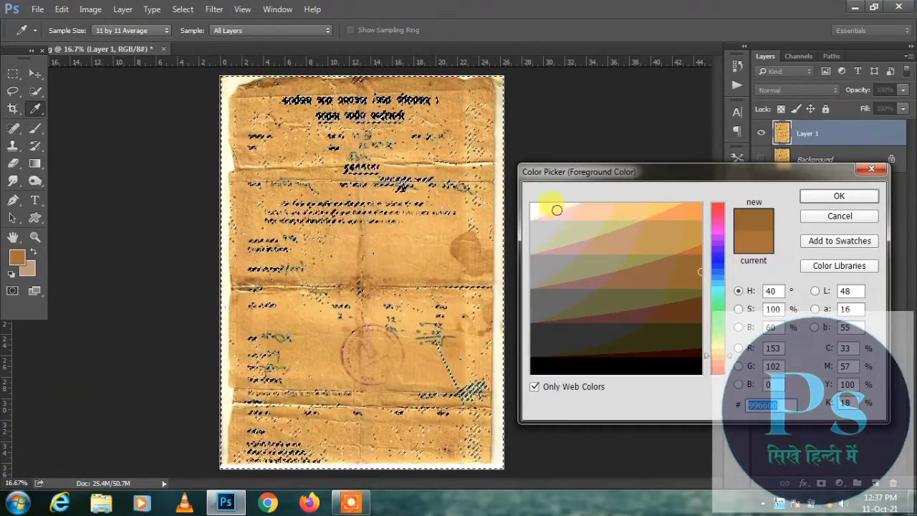
pyautogui.click(533, 206)
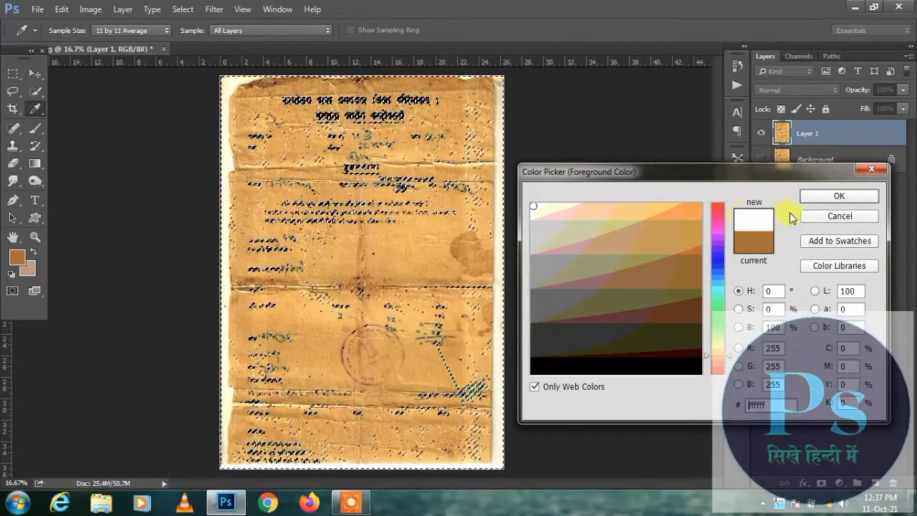
pyautogui.click(825, 196)
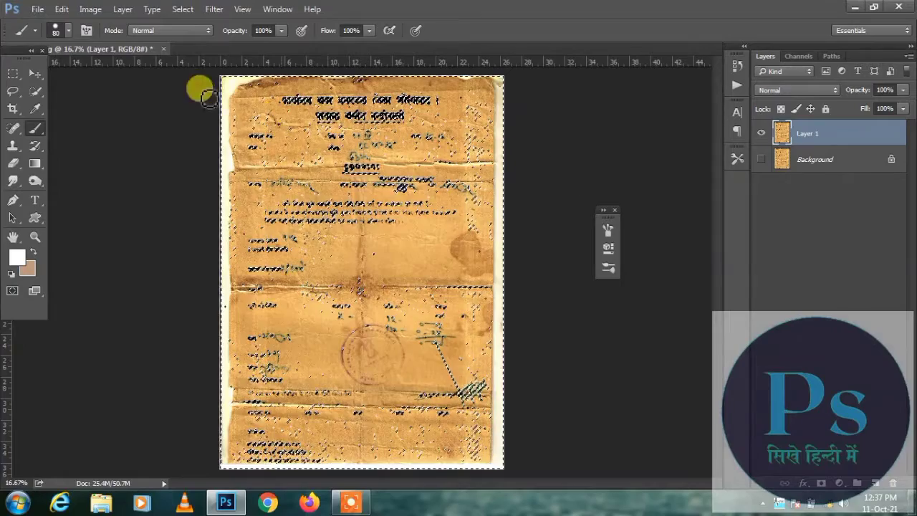
# - Keep the round brush at 100% hardness and enlarge it to 600 px for painting the paper
pyautogui.click(63, 31)
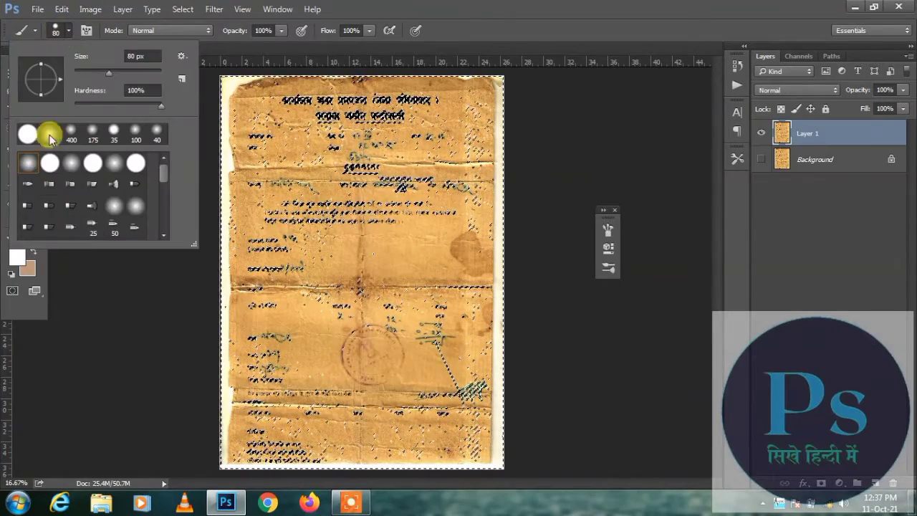
pyautogui.click(200, 271)
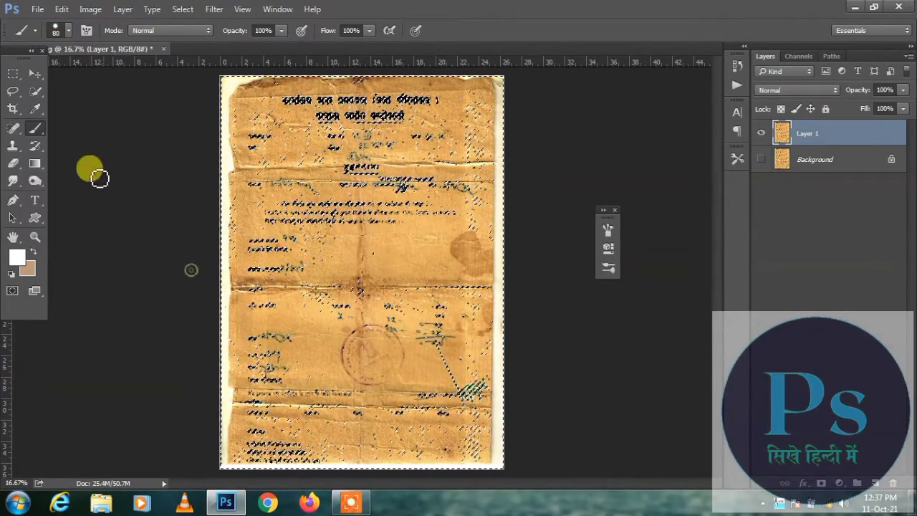
pyautogui.click(69, 31)
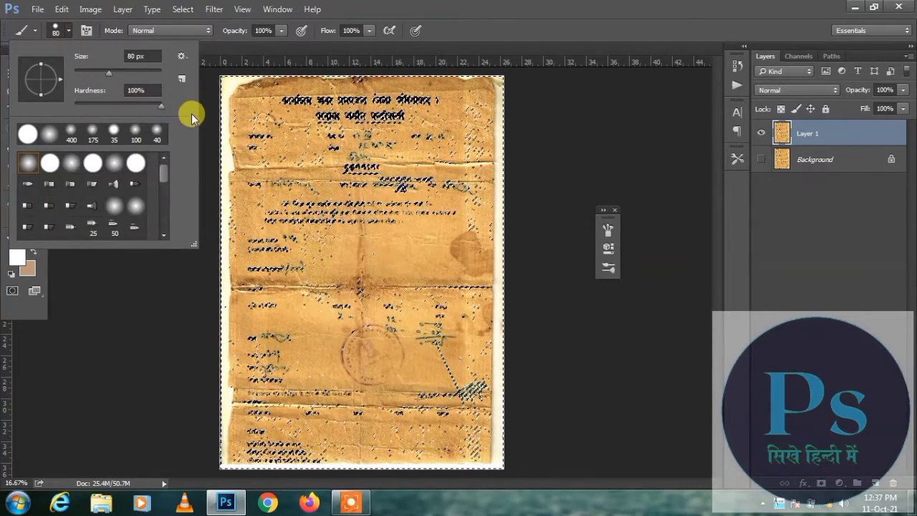
pyautogui.click(348, 248)
pyautogui.press(']')
pyautogui.press(']')
pyautogui.press(']')
pyautogui.press(']')
pyautogui.press(']')
pyautogui.press(']')
pyautogui.press(']')
pyautogui.press(']')
pyautogui.press(']')
pyautogui.press(']')
pyautogui.press(']')
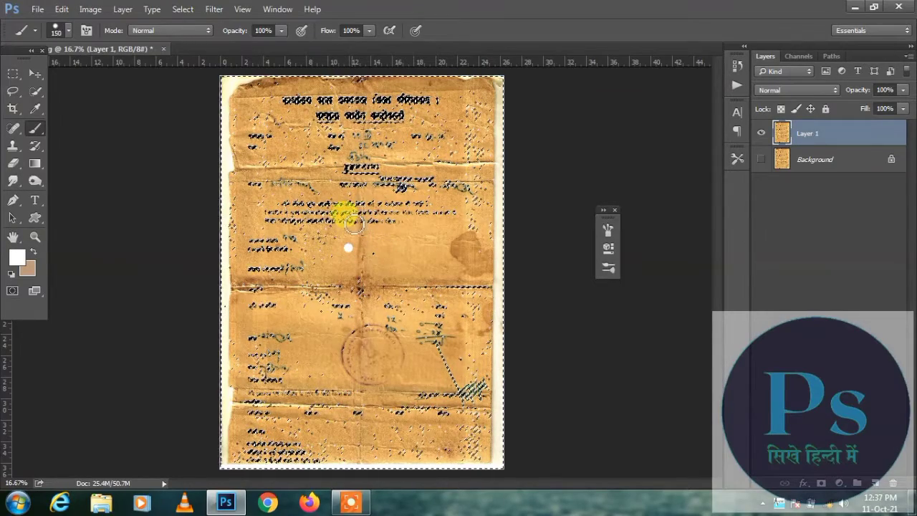
# - Paint white over the entire selected paper background on Layer 1, from the heading to the bottom edge
pyautogui.moveTo(321, 185)
pyautogui.mouseDown()
pyautogui.moveTo(297, 136)
pyautogui.moveTo(228, 55)
pyautogui.moveTo(196, 59)
pyautogui.mouseUp()
pyautogui.moveTo(265, 70); pyautogui.dragTo(382, 67)
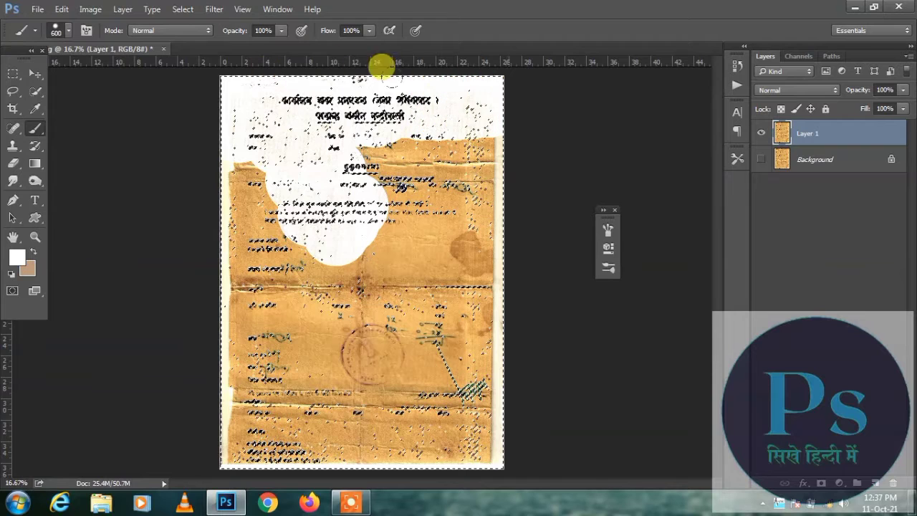
pyautogui.moveTo(423, 127)
pyautogui.mouseDown()
pyautogui.moveTo(442, 150)
pyautogui.moveTo(439, 319)
pyautogui.moveTo(456, 340)
pyautogui.moveTo(378, 402)
pyautogui.moveTo(438, 406)
pyautogui.moveTo(220, 425)
pyautogui.moveTo(230, 428)
pyautogui.moveTo(203, 289)
pyautogui.moveTo(237, 360)
pyautogui.moveTo(224, 252)
pyautogui.moveTo(238, 114)
pyautogui.moveTo(200, 245)
pyautogui.moveTo(364, 192)
pyautogui.mouseUp()
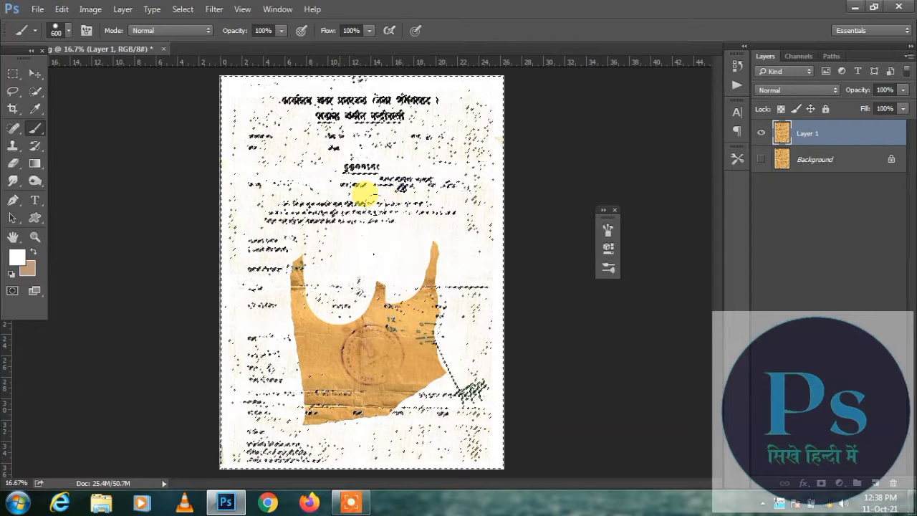
pyautogui.moveTo(343, 284)
pyautogui.mouseDown()
pyautogui.moveTo(260, 300)
pyautogui.moveTo(348, 338)
pyautogui.moveTo(518, 361)
pyautogui.mouseUp()
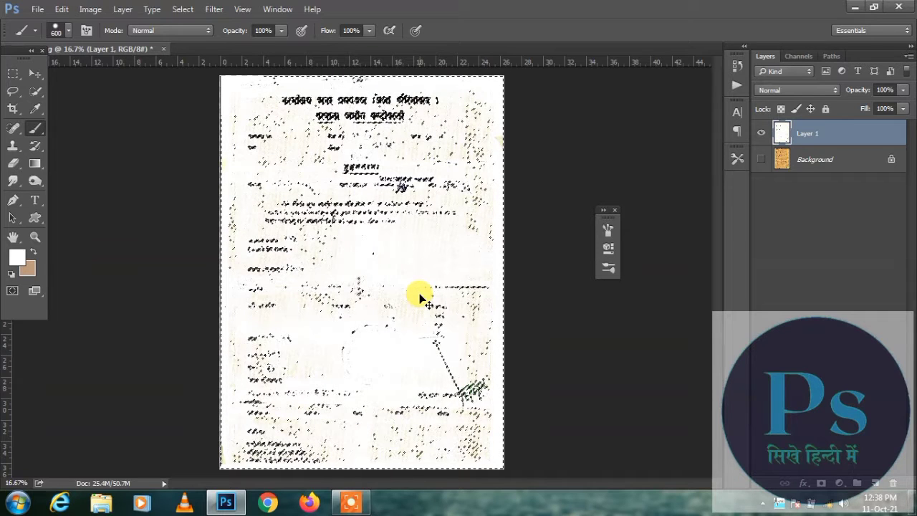
# - Inspect the whitened heading and body text up close and show the selection outline again
pyautogui.scroll(3, 420, 297)
pyautogui.scroll(6, 320, 193)
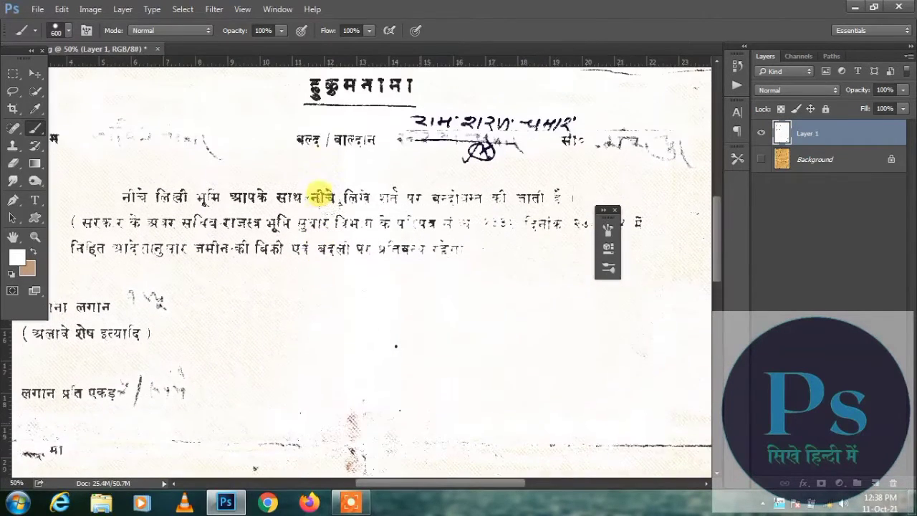
pyautogui.scroll(3, 320, 193)
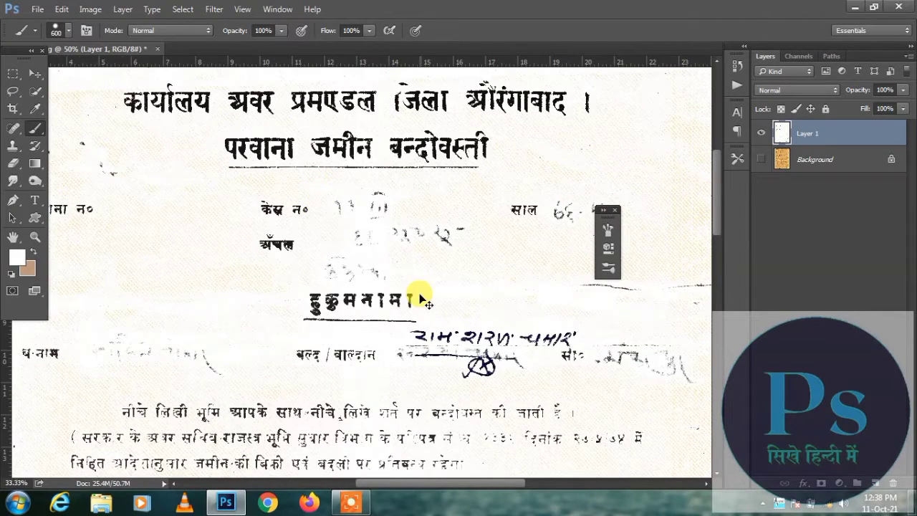
pyautogui.scroll(-1, 387, 264)
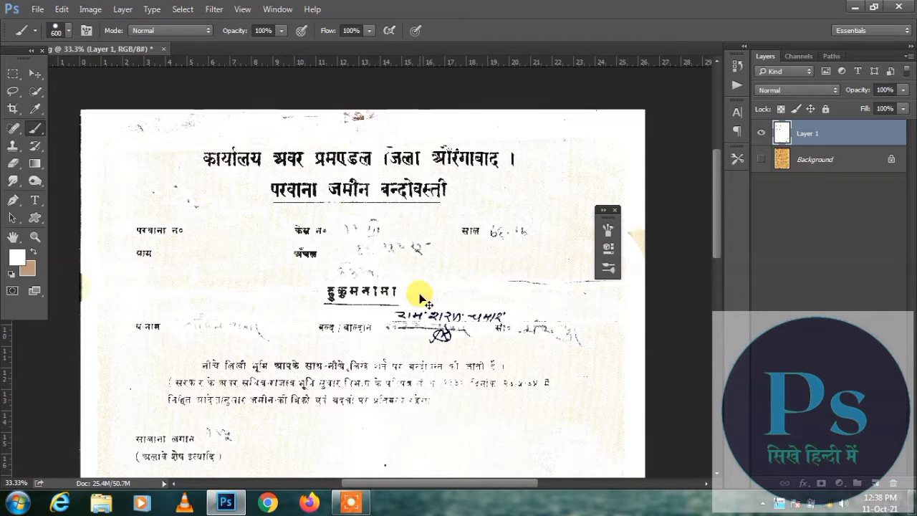
pyautogui.hotkey('ctrl', 'alt', '2')
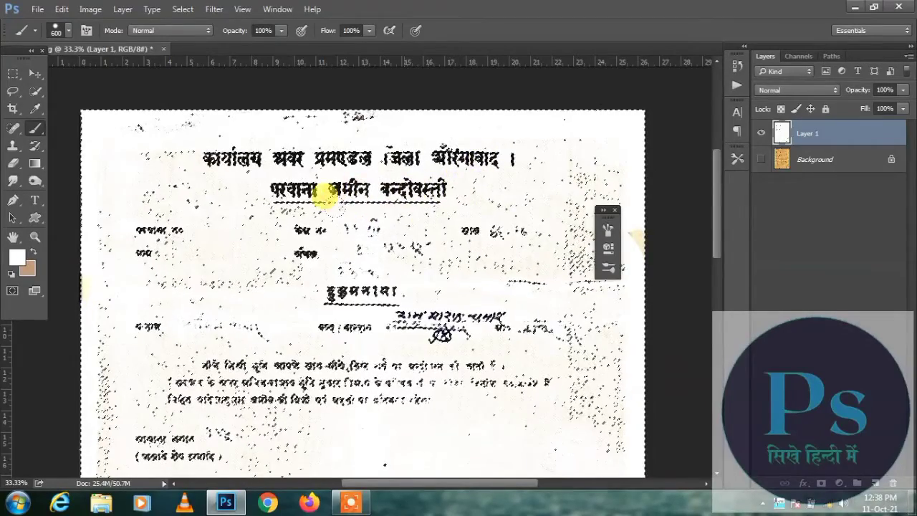
# - Set the foreground colour to bright green (00cc00)
pyautogui.click(16, 254)
pyautogui.click(717, 319)
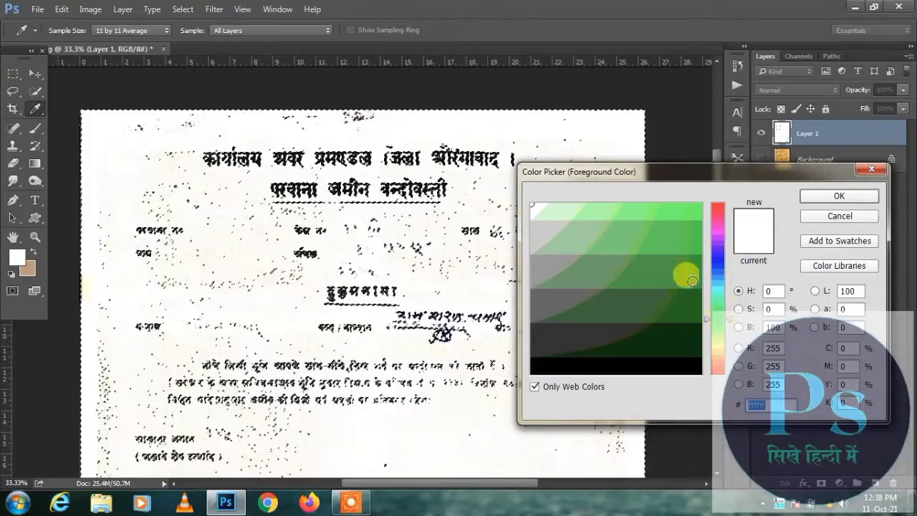
pyautogui.click(694, 245)
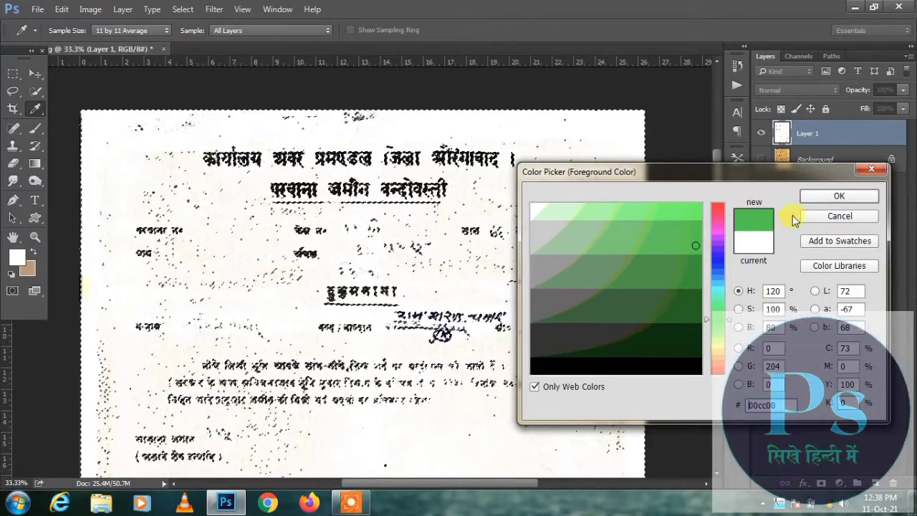
pyautogui.click(833, 196)
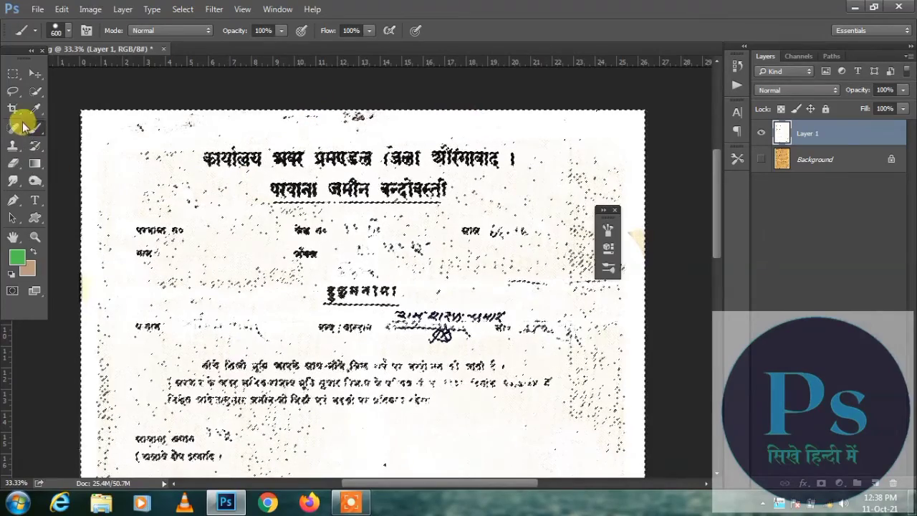
# - Paint green over the entire selected paper background on Layer 1, from the heading to the bottom edge
pyautogui.moveTo(122, 190); pyautogui.dragTo(201, 193)
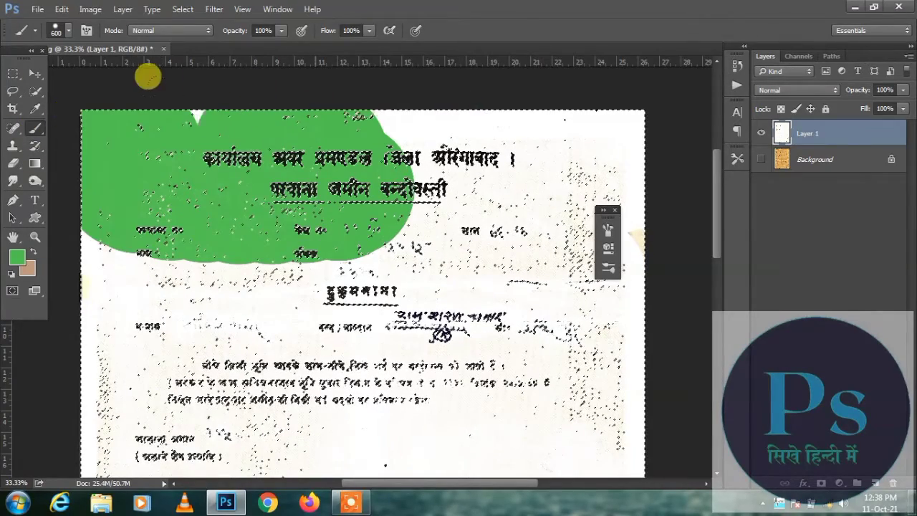
pyautogui.moveTo(129, 80)
pyautogui.mouseDown()
pyautogui.moveTo(406, 93)
pyautogui.moveTo(494, 248)
pyautogui.moveTo(546, 236)
pyautogui.mouseUp()
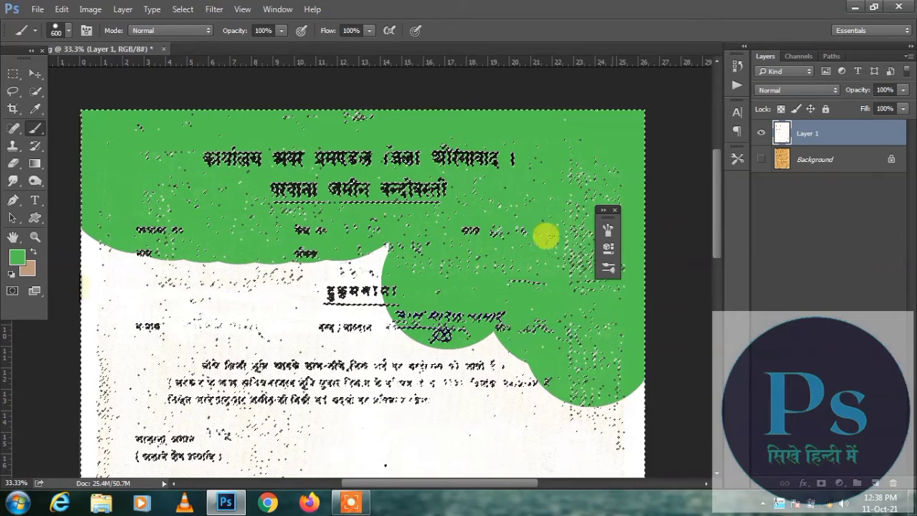
pyautogui.moveTo(337, 329)
pyautogui.mouseDown()
pyautogui.moveTo(213, 382)
pyautogui.moveTo(270, 247)
pyautogui.mouseUp()
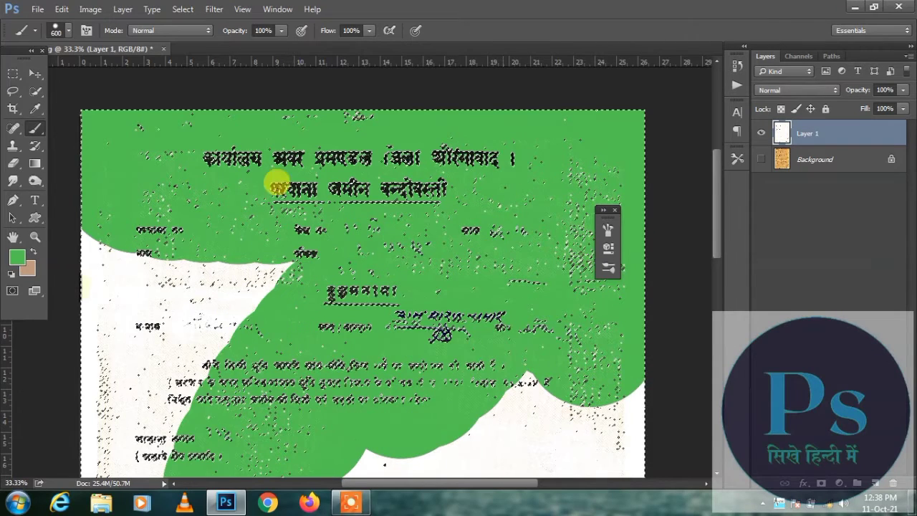
pyautogui.moveTo(277, 185)
pyautogui.mouseDown()
pyautogui.moveTo(95, 215)
pyautogui.moveTo(77, 173)
pyautogui.moveTo(44, 227)
pyautogui.moveTo(33, 393)
pyautogui.mouseUp()
pyautogui.scroll(-3, 151, 299)
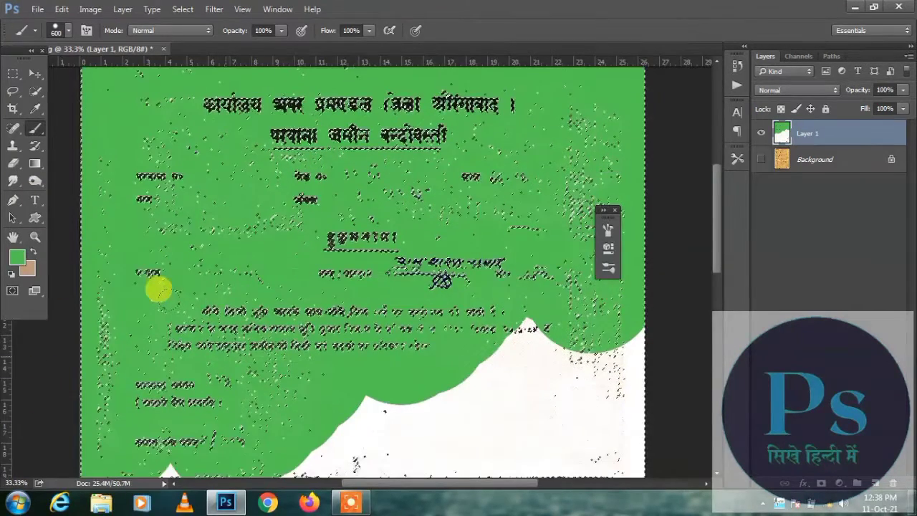
pyautogui.scroll(-3, 221, 352)
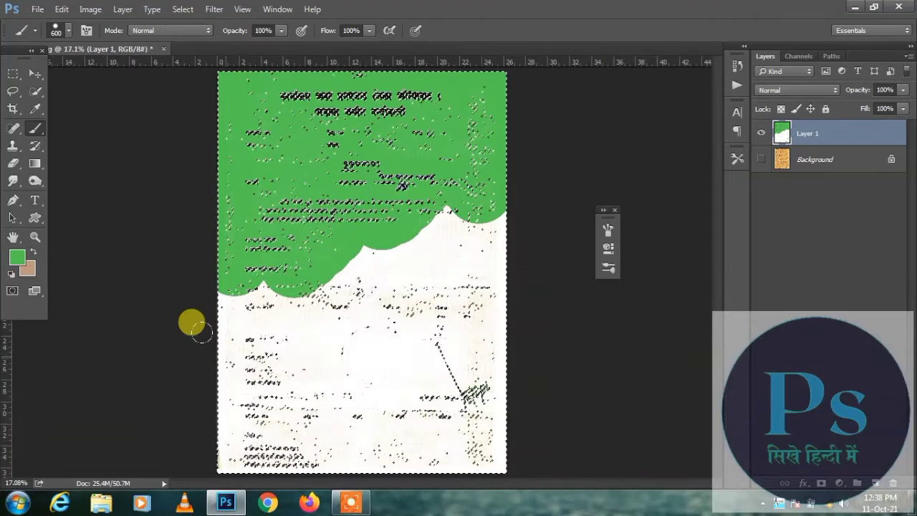
pyautogui.moveTo(200, 331)
pyautogui.mouseDown()
pyautogui.moveTo(214, 287)
pyautogui.moveTo(321, 230)
pyautogui.moveTo(282, 263)
pyautogui.moveTo(333, 268)
pyautogui.moveTo(383, 253)
pyautogui.moveTo(421, 168)
pyautogui.moveTo(406, 214)
pyautogui.moveTo(385, 225)
pyautogui.moveTo(397, 201)
pyautogui.moveTo(437, 190)
pyautogui.moveTo(450, 173)
pyautogui.moveTo(439, 210)
pyautogui.moveTo(457, 414)
pyautogui.moveTo(444, 437)
pyautogui.moveTo(446, 380)
pyautogui.moveTo(461, 351)
pyautogui.moveTo(418, 329)
pyautogui.moveTo(450, 301)
pyautogui.moveTo(415, 292)
pyautogui.moveTo(369, 372)
pyautogui.moveTo(320, 326)
pyautogui.moveTo(284, 403)
pyautogui.moveTo(333, 369)
pyautogui.moveTo(278, 360)
pyautogui.moveTo(242, 380)
pyautogui.moveTo(210, 441)
pyautogui.moveTo(445, 439)
pyautogui.moveTo(456, 420)
pyautogui.moveTo(455, 379)
pyautogui.moveTo(483, 410)
pyautogui.mouseUp()
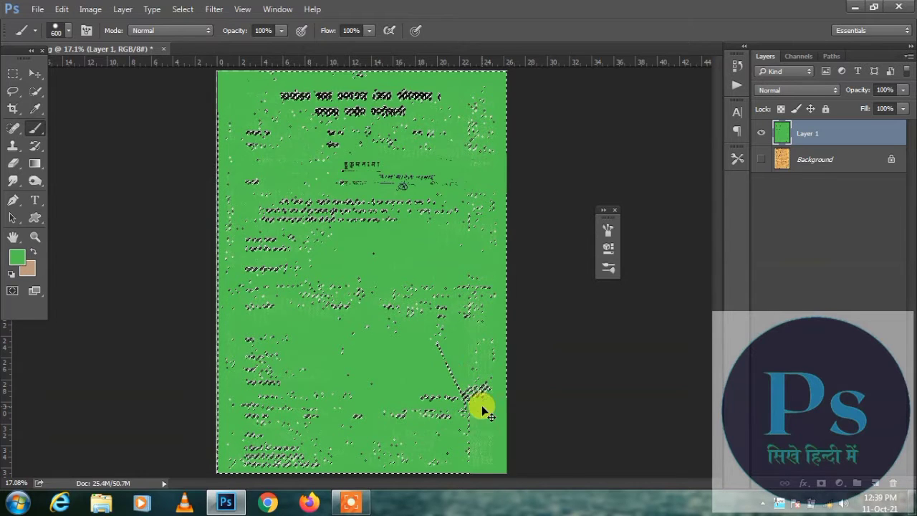
# - Examine the text against the green background up close with the selection outline hidden, and show the outline again
pyautogui.hotkey('ctrl', '+')
pyautogui.scroll(3, 432, 356)
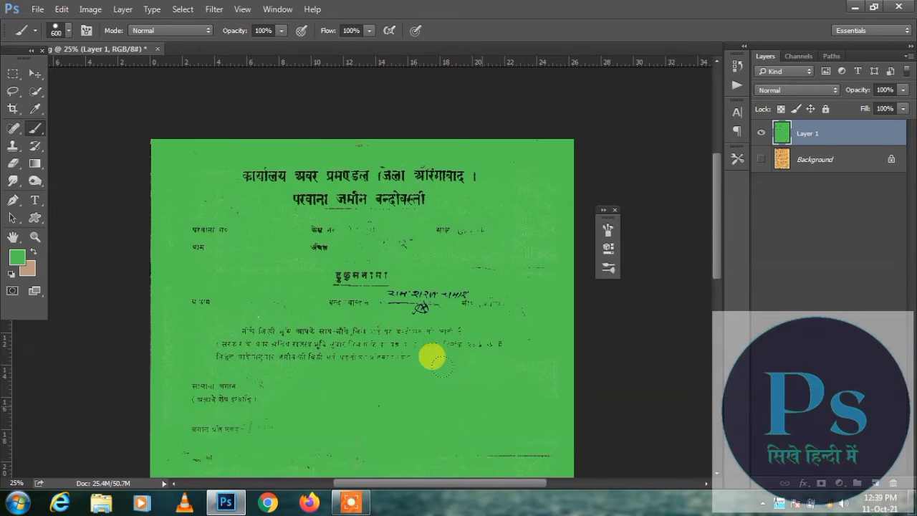
pyautogui.hotkey('ctrl', '+')
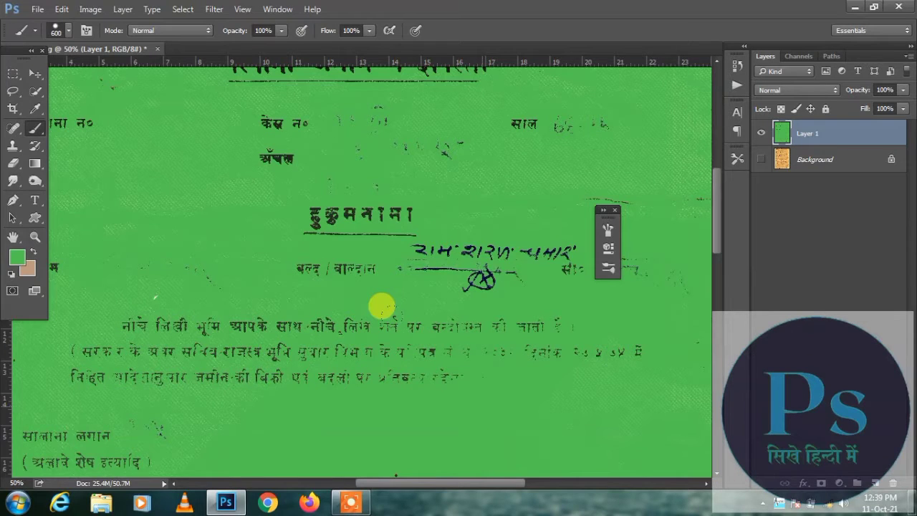
pyautogui.hotkey('ctrl', 'z')
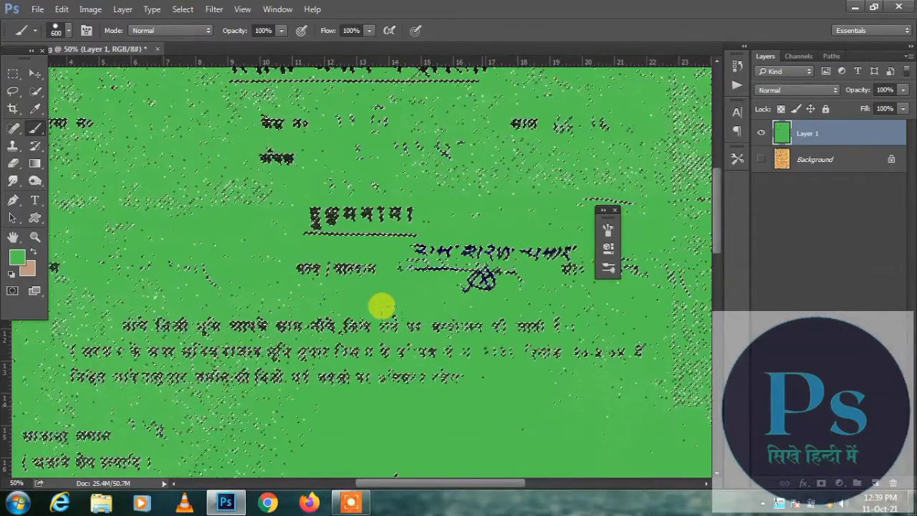
# - Change the foreground colour back to white (ffffff)
pyautogui.click(16, 257)
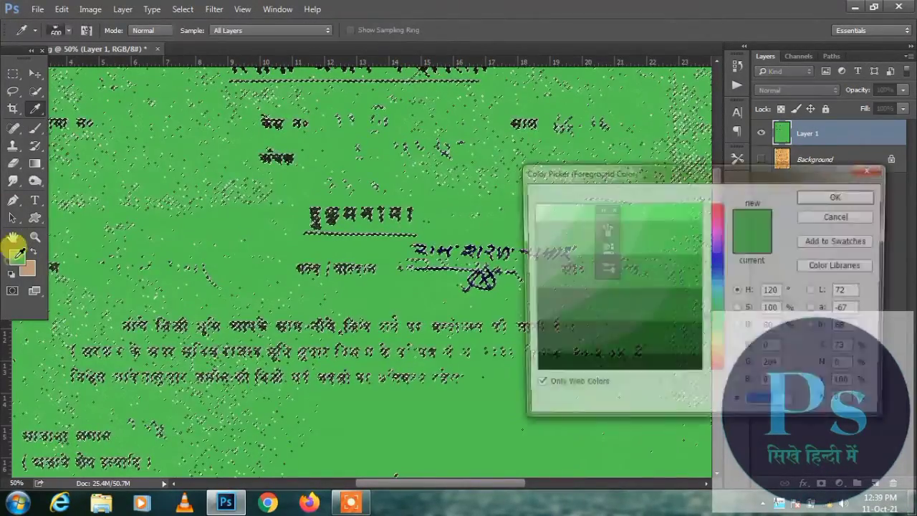
pyautogui.click(533, 209)
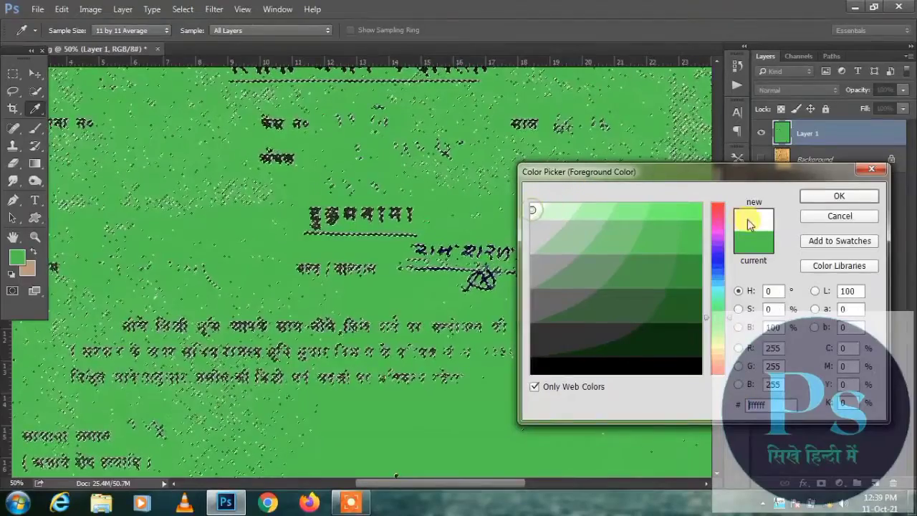
pyautogui.click(808, 195)
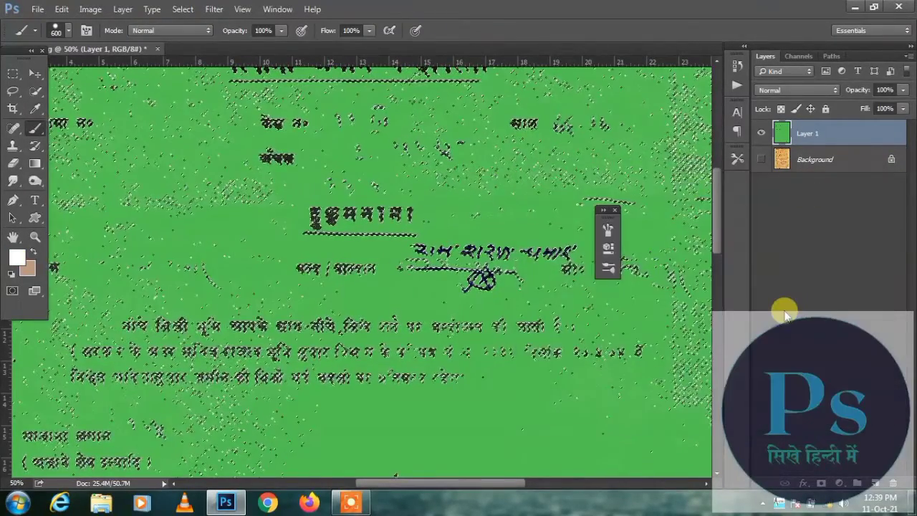
# - Paint white over the whole green selected background on Layer 1 at the 600 px brush size
pyautogui.hotkey('ctrl', '0')
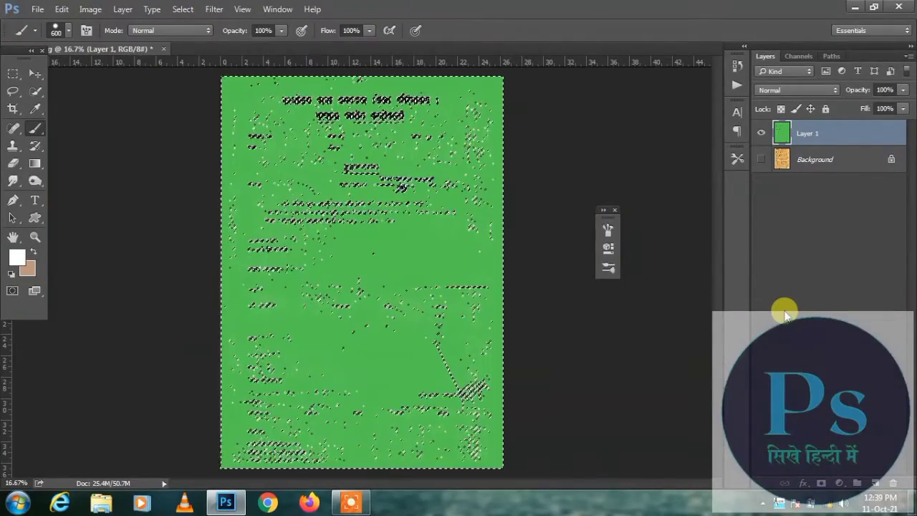
pyautogui.moveTo(415, 164)
pyautogui.mouseDown()
pyautogui.moveTo(434, 115)
pyautogui.moveTo(461, 115)
pyautogui.moveTo(462, 52)
pyautogui.moveTo(378, 65)
pyautogui.moveTo(385, 63)
pyautogui.moveTo(231, 63)
pyautogui.moveTo(213, 102)
pyautogui.moveTo(197, 68)
pyautogui.moveTo(206, 119)
pyautogui.moveTo(270, 101)
pyautogui.moveTo(262, 111)
pyautogui.moveTo(406, 120)
pyautogui.moveTo(443, 228)
pyautogui.moveTo(438, 271)
pyautogui.moveTo(447, 145)
pyautogui.moveTo(407, 133)
pyautogui.moveTo(401, 236)
pyautogui.moveTo(362, 271)
pyautogui.moveTo(387, 207)
pyautogui.moveTo(268, 301)
pyautogui.moveTo(280, 245)
pyautogui.moveTo(351, 151)
pyautogui.moveTo(266, 195)
pyautogui.moveTo(218, 294)
pyautogui.moveTo(171, 309)
pyautogui.moveTo(232, 239)
pyautogui.moveTo(203, 333)
pyautogui.moveTo(202, 406)
pyautogui.moveTo(240, 393)
pyautogui.moveTo(254, 423)
pyautogui.moveTo(365, 309)
pyautogui.moveTo(365, 290)
pyautogui.moveTo(295, 405)
pyautogui.moveTo(398, 410)
pyautogui.moveTo(414, 310)
pyautogui.moveTo(428, 334)
pyautogui.moveTo(484, 286)
pyautogui.moveTo(390, 472)
pyautogui.mouseUp()
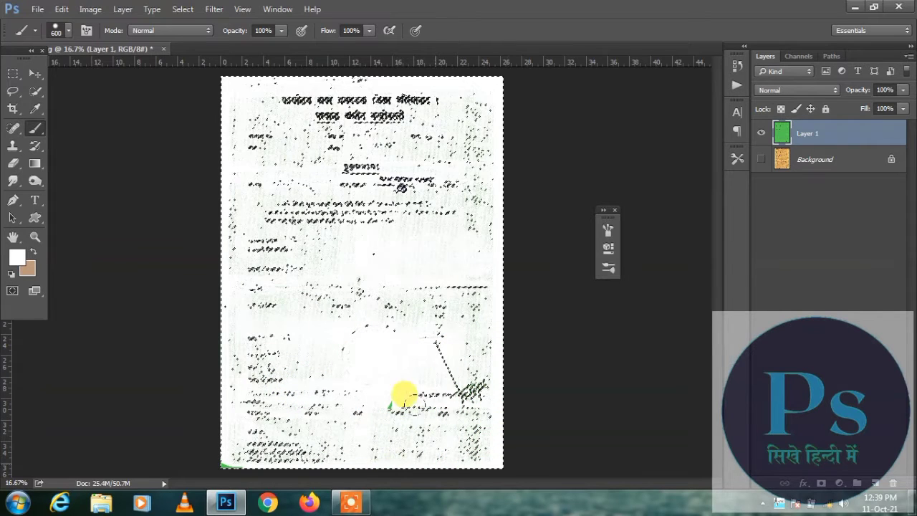
pyautogui.moveTo(404, 393)
pyautogui.mouseDown()
pyautogui.moveTo(422, 369)
pyautogui.moveTo(358, 390)
pyautogui.mouseUp()
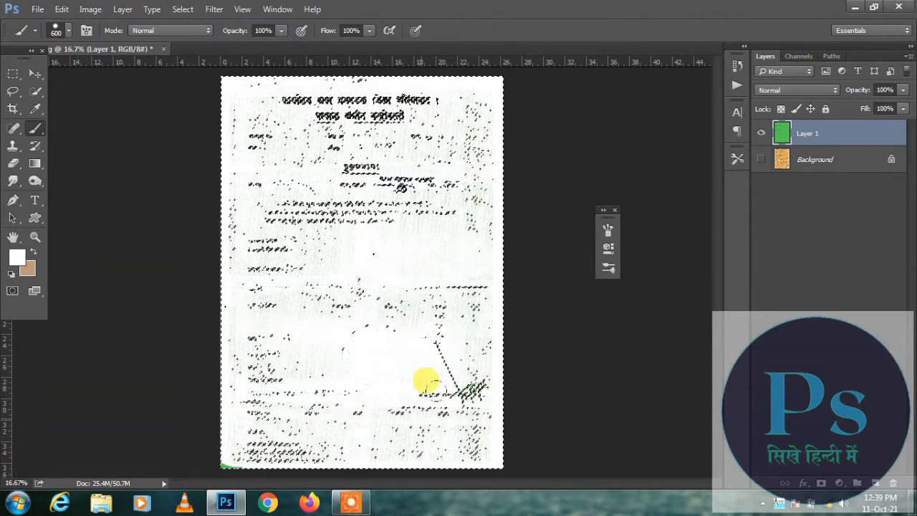
pyautogui.moveTo(435, 390)
pyautogui.mouseDown()
pyautogui.moveTo(435, 420)
pyautogui.moveTo(399, 411)
pyautogui.mouseUp()
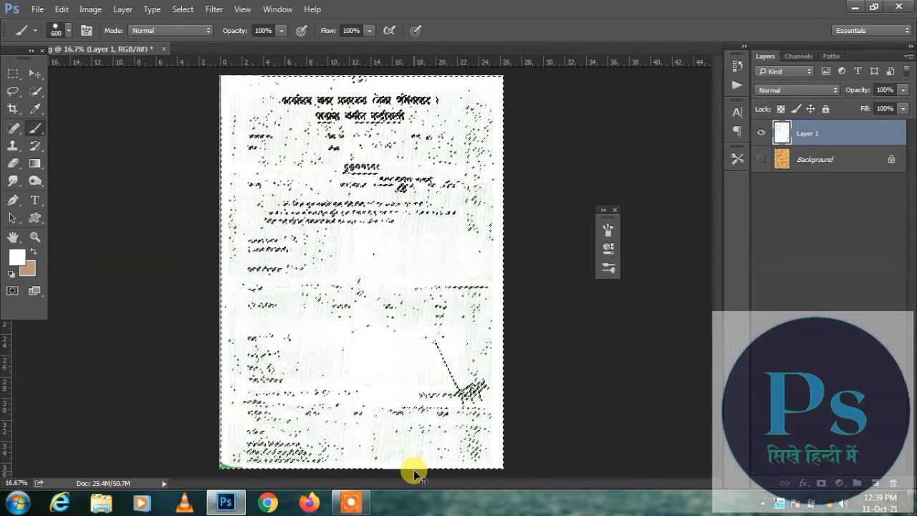
# - Examine the repainted heading and body text up close without the selection outline, and reduce the brush to 80 px
pyautogui.hotkey('ctrl', '+')
pyautogui.hotkey('ctrl', '+')
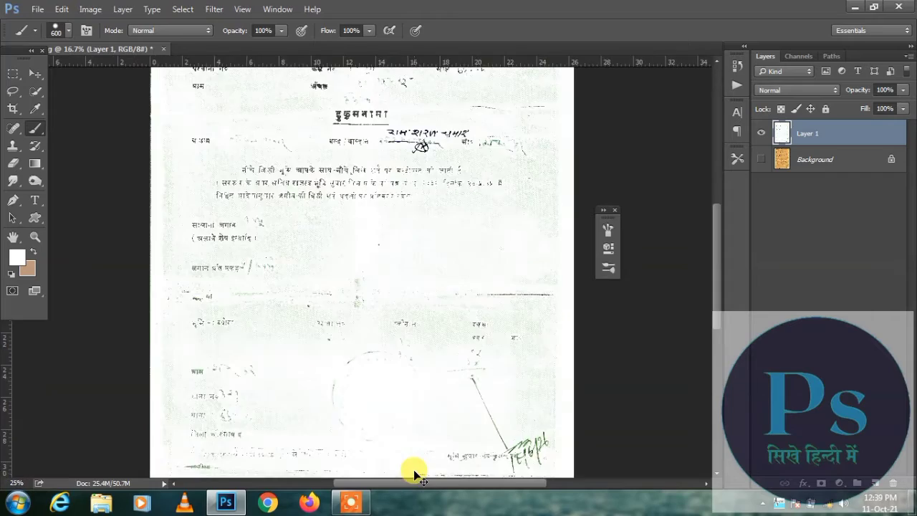
pyautogui.scroll(5, 346, 404)
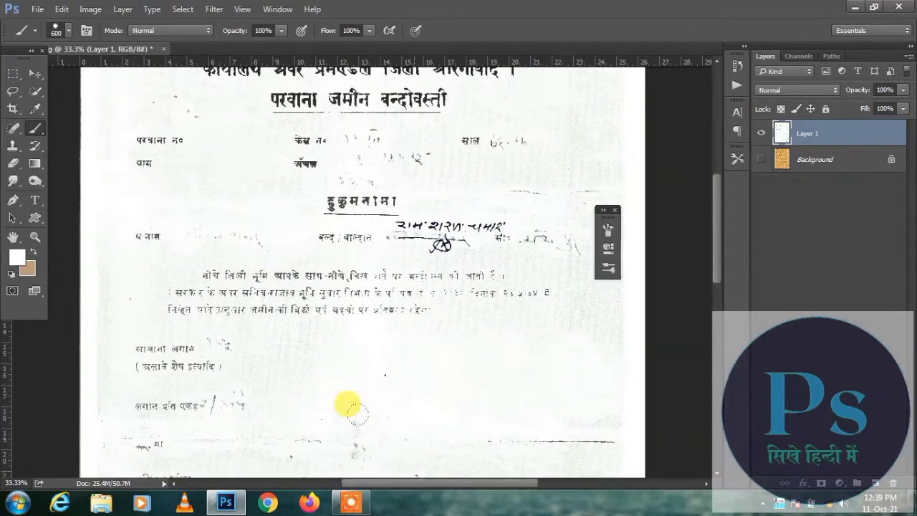
pyautogui.hotkey('ctrl', '+')
pyautogui.scroll(4, 315, 371)
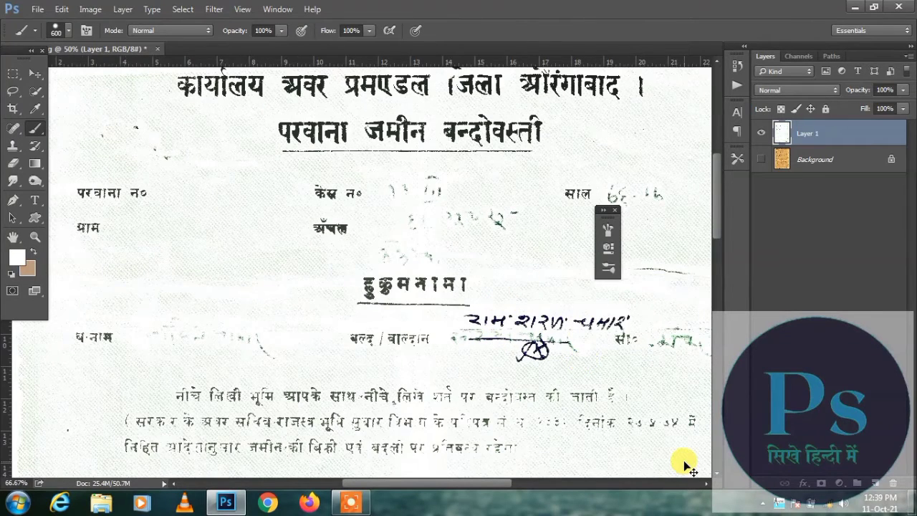
pyautogui.hotkey('ctrl', '+')
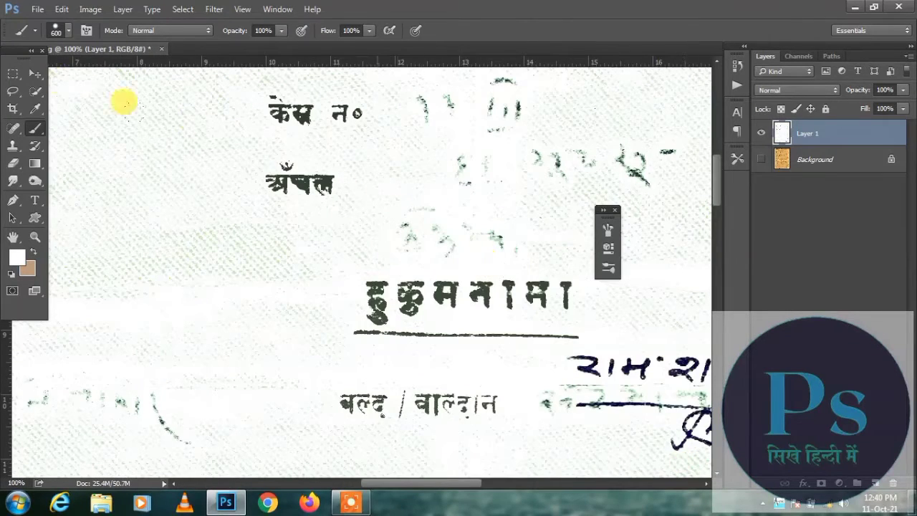
pyautogui.press('[')
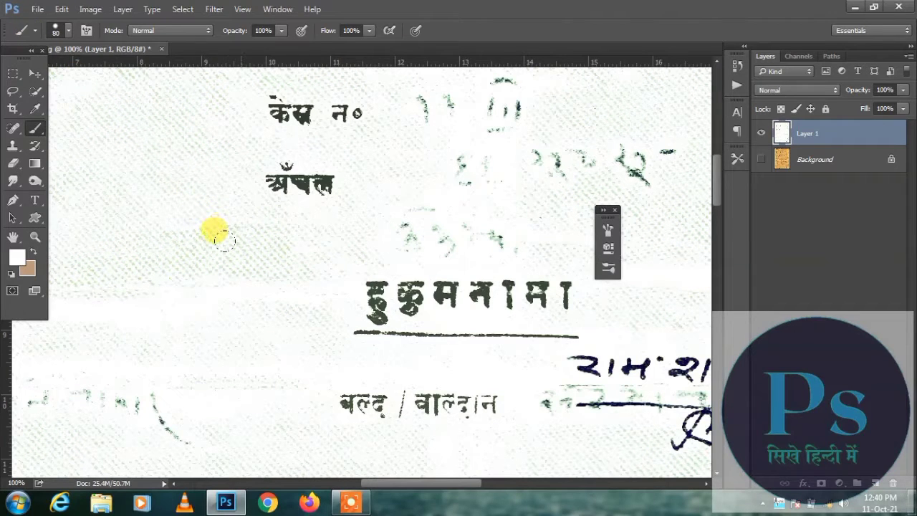
pyautogui.click(347, 502)
pyautogui.click(479, 484)
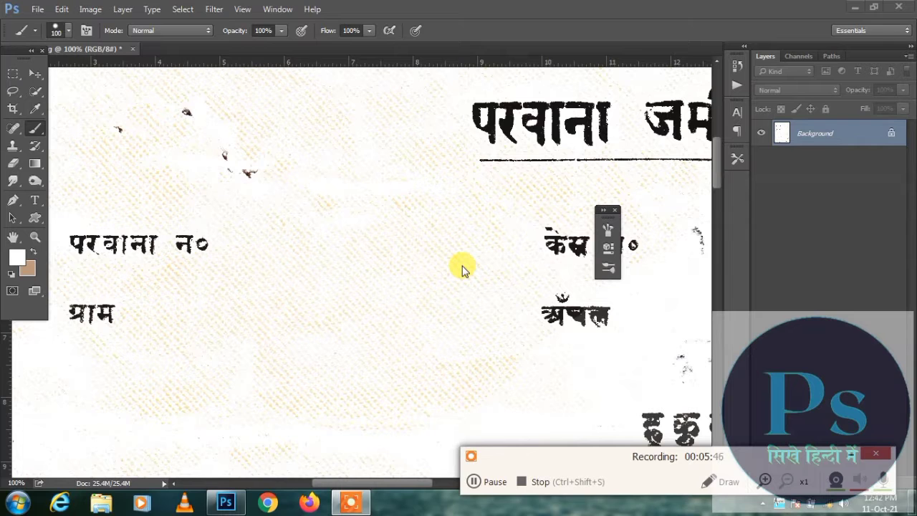
# - Apply a Levels adjustment to the Background layer with the RGB white input level at 212
pyautogui.hotkey('ctrl', 'l')
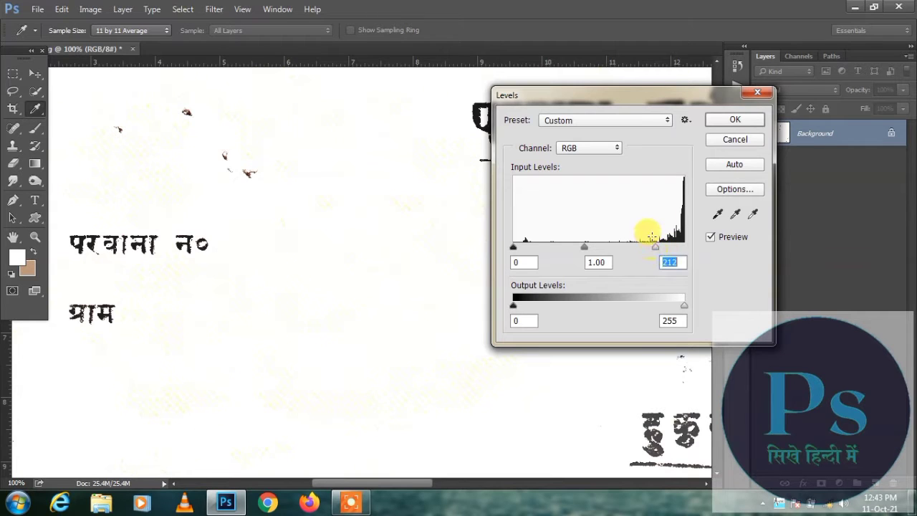
pyautogui.click(736, 120)
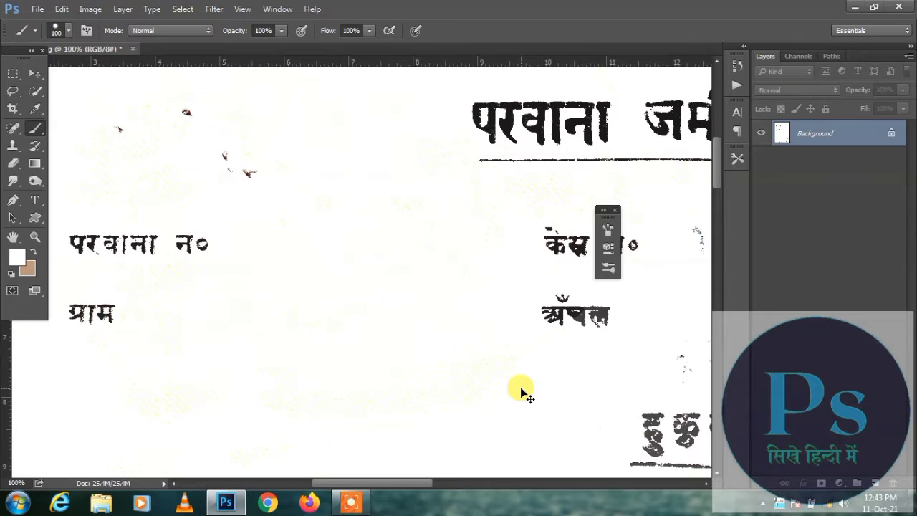
# - Examine the whole levelled document for remaining tint and specks, from the heading to the lower form fields
pyautogui.hotkey('ctrl', '-')
pyautogui.hotkey('ctrl', '-')
pyautogui.hotkey('ctrl', '-')
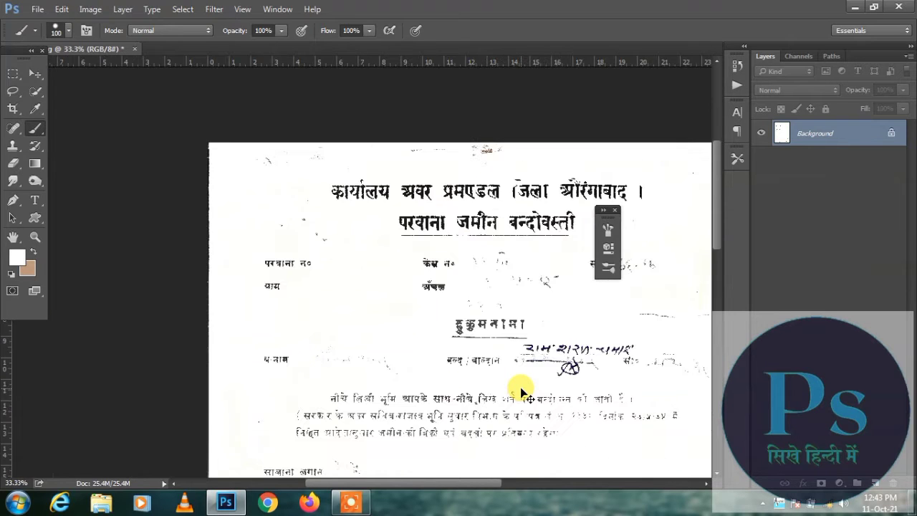
pyautogui.scroll(-5, 542, 372)
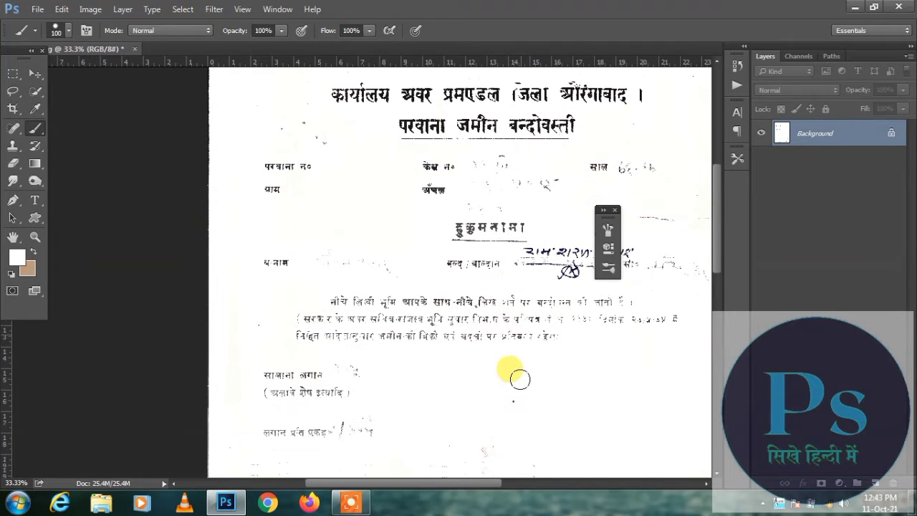
pyautogui.scroll(-3, 524, 375)
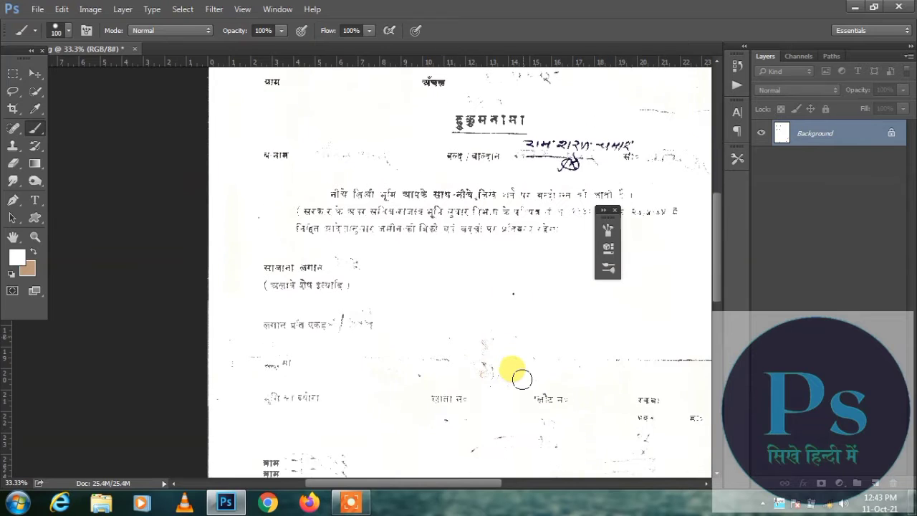
pyautogui.scroll(6, 521, 376)
pyautogui.scroll(5, 526, 375)
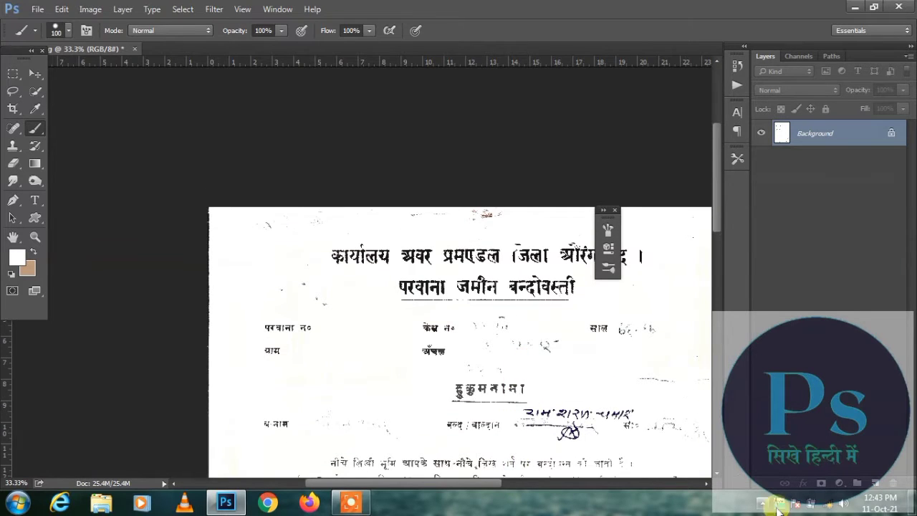
pyautogui.click(358, 506)
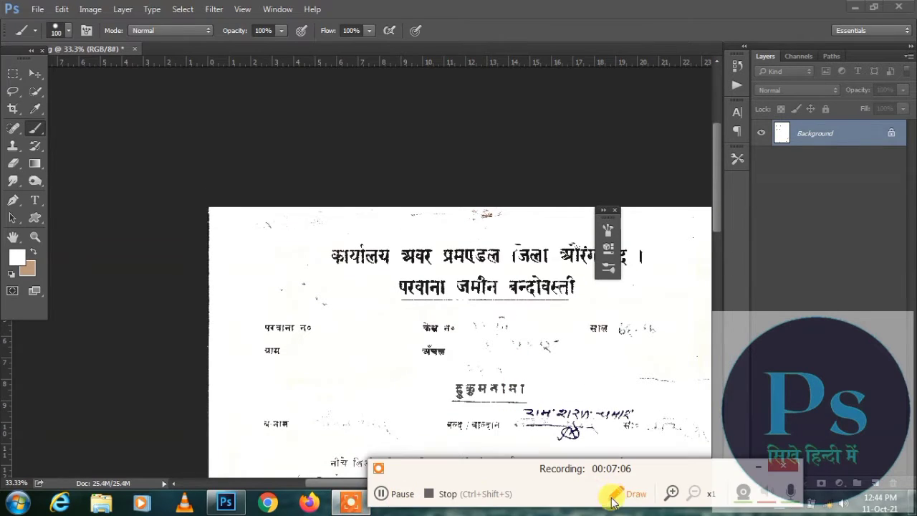
pyautogui.click(381, 492)
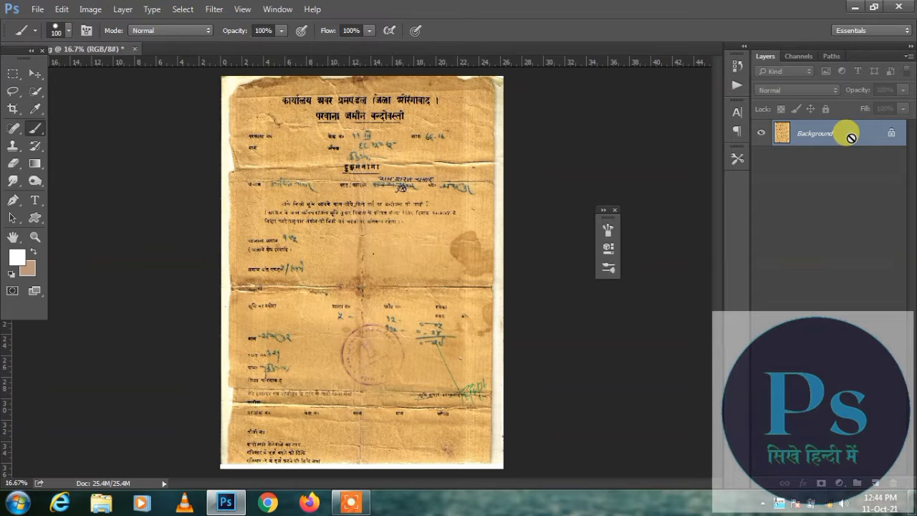
# - Duplicate the original scan's Background layer and hide the Background beneath the copy
pyautogui.hotkey('ctrl', 'j')
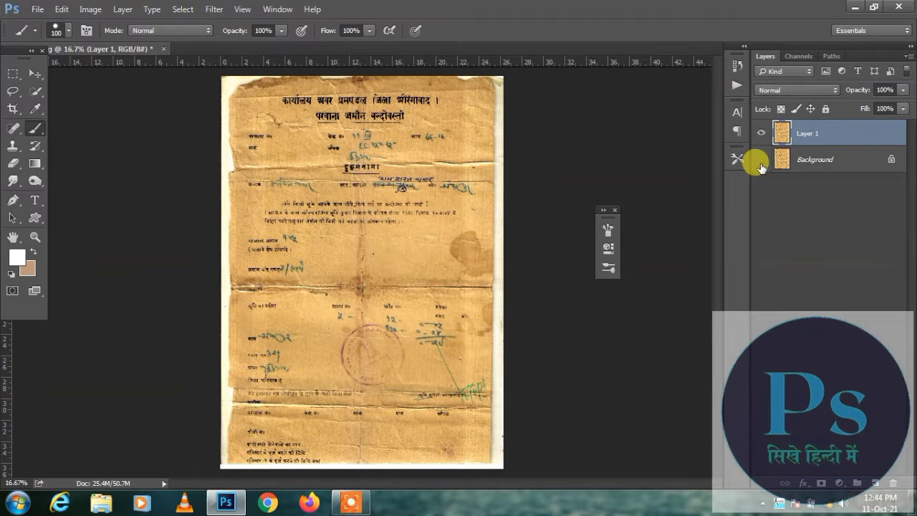
pyautogui.hotkey('ctrl', '+')
pyautogui.hotkey('ctrl', '+')
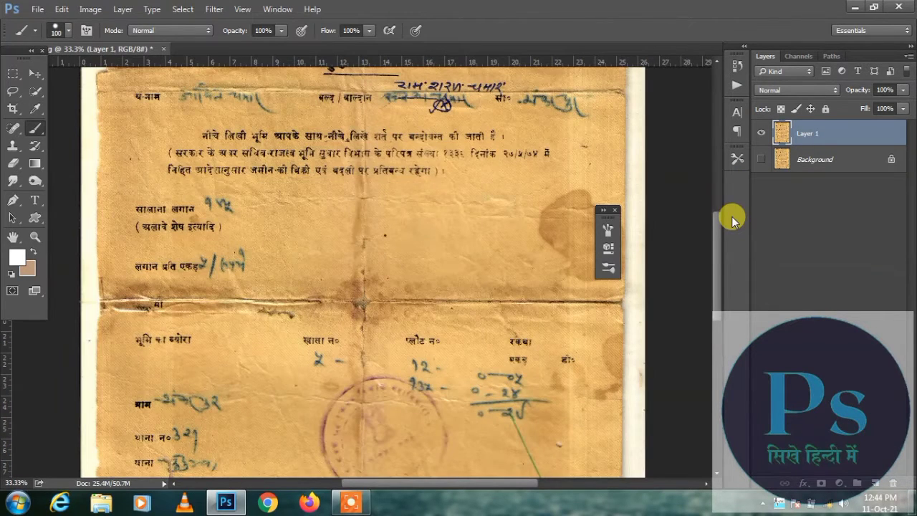
# - Add a Hue/Saturation adjustment layer above Layer 1 and set the Yellows lightness to +100
pyautogui.scroll(5, 546, 246)
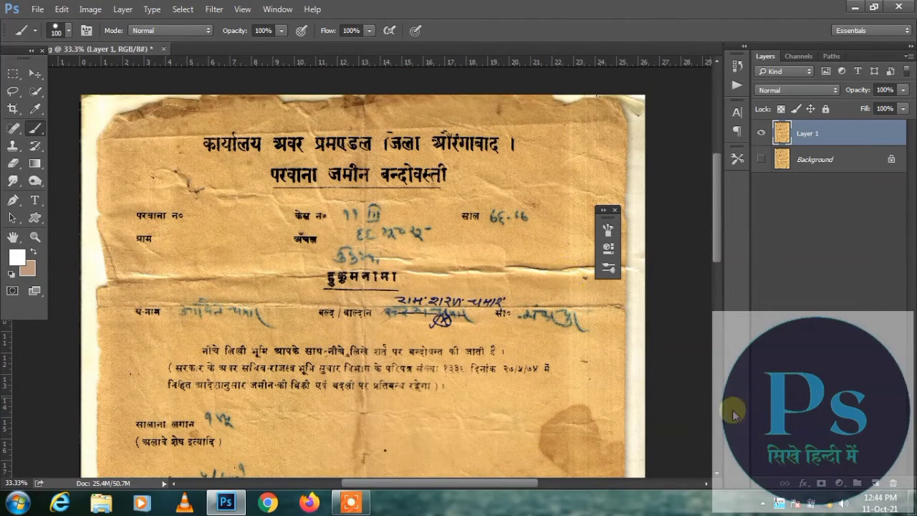
pyautogui.click(840, 484)
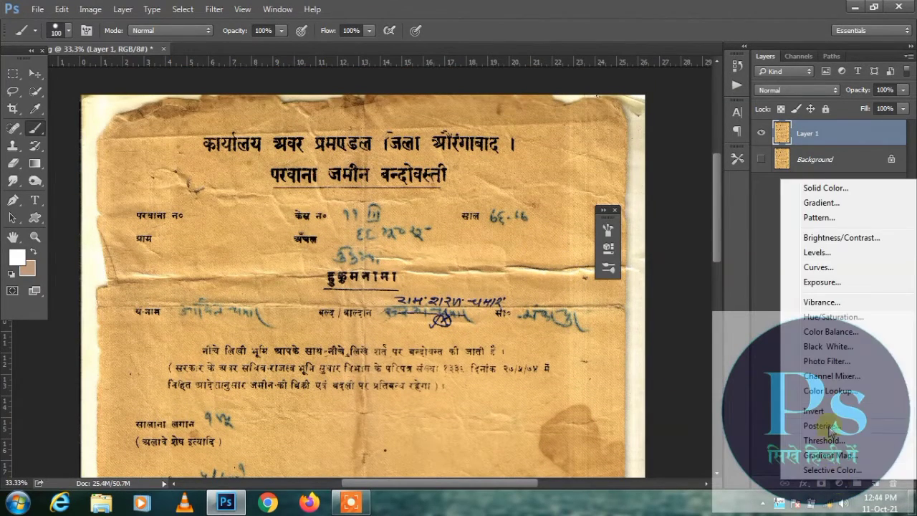
pyautogui.click(833, 317)
pyautogui.moveTo(542, 177); pyautogui.dragTo(718, 175)
pyautogui.click(594, 232)
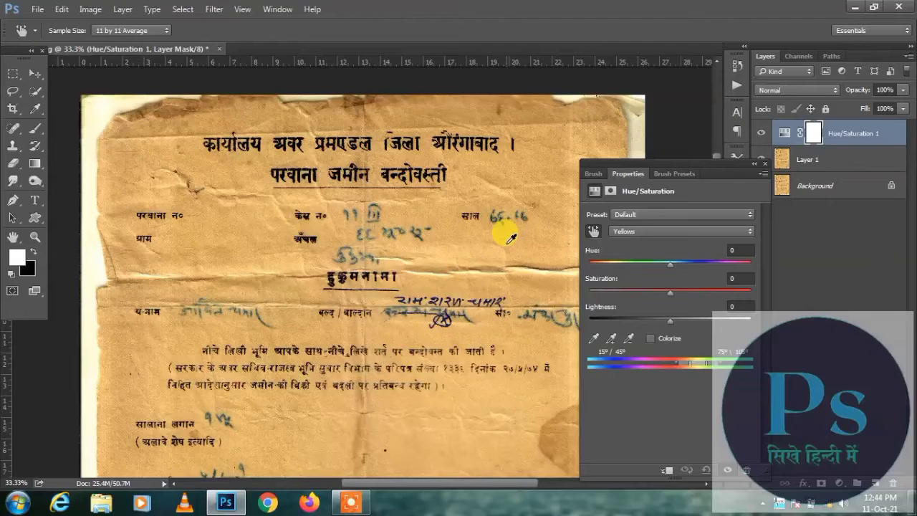
pyautogui.press('b')
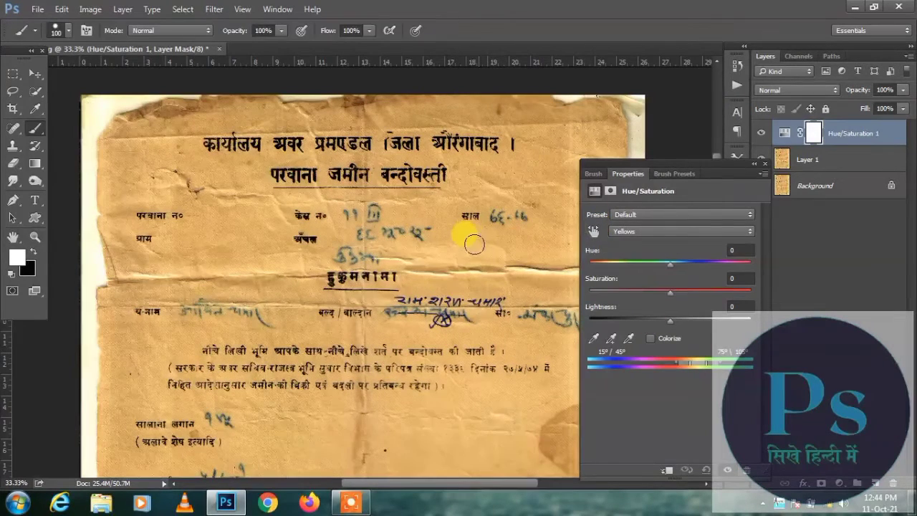
pyautogui.click(594, 232)
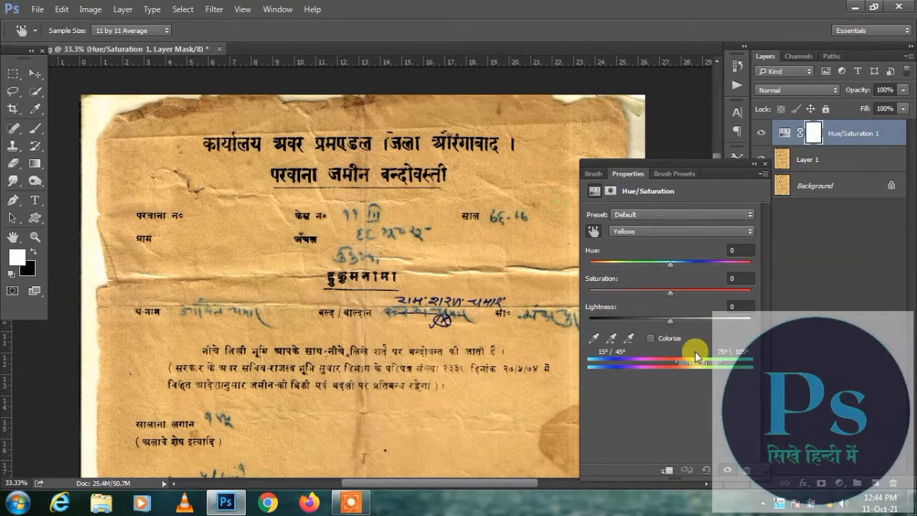
pyautogui.moveTo(689, 327); pyautogui.dragTo(744, 337)
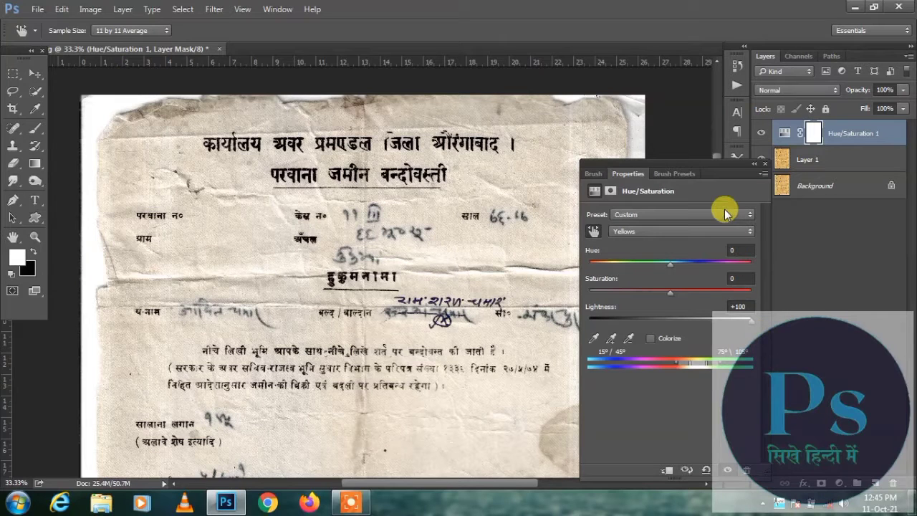
# - Merge the Hue/Saturation adjustment layer with Layer 1 into a single layer
pyautogui.click(756, 166)
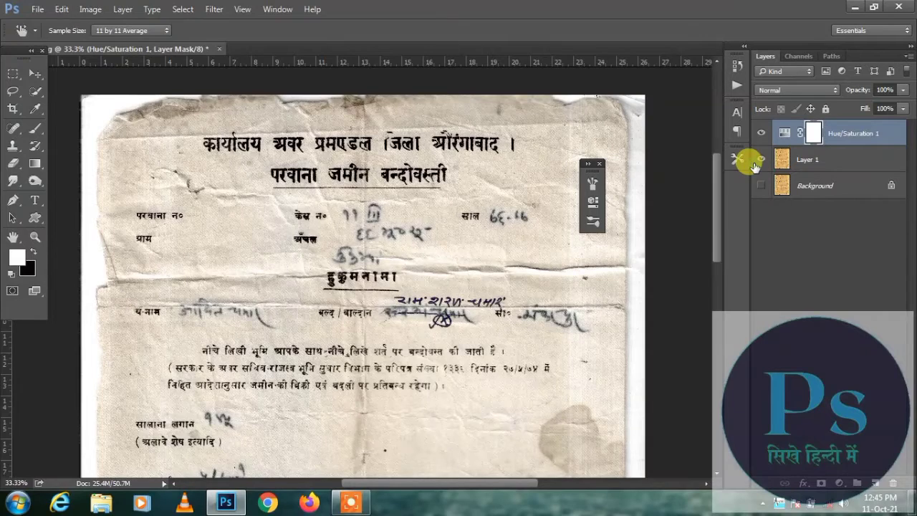
pyautogui.keyDown('ctrl'); pyautogui.click(838, 160); pyautogui.keyUp('ctrl')
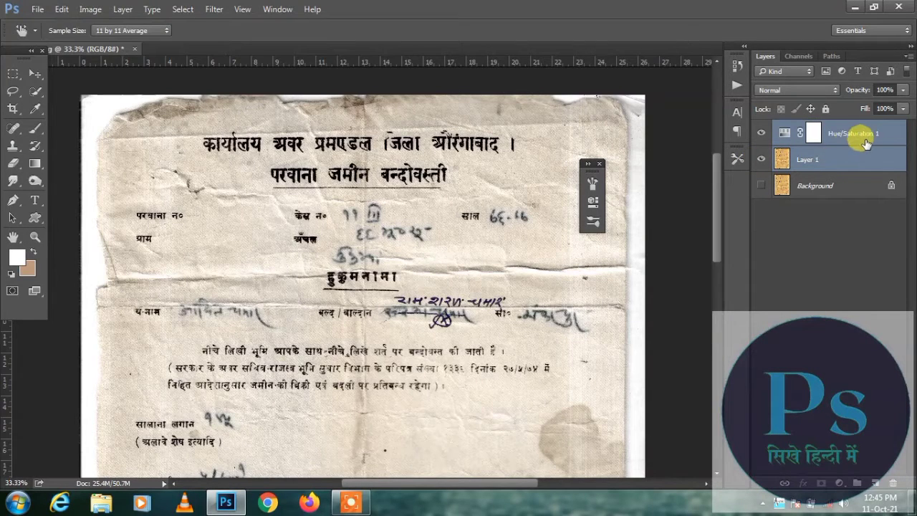
pyautogui.hotkey('ctrl', 'e')
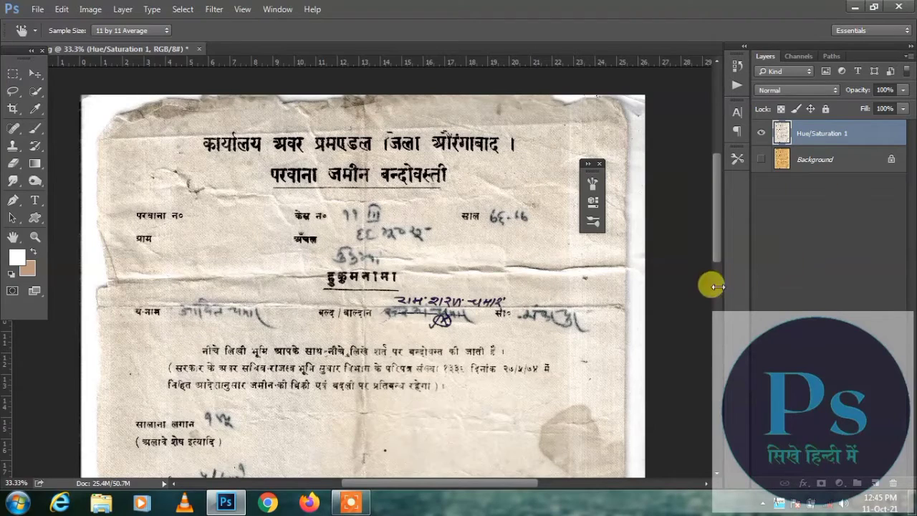
# - Examine the desaturated document down to the lower form fields and compare it with the original yellow Background scan
pyautogui.scroll(-10, 627, 349)
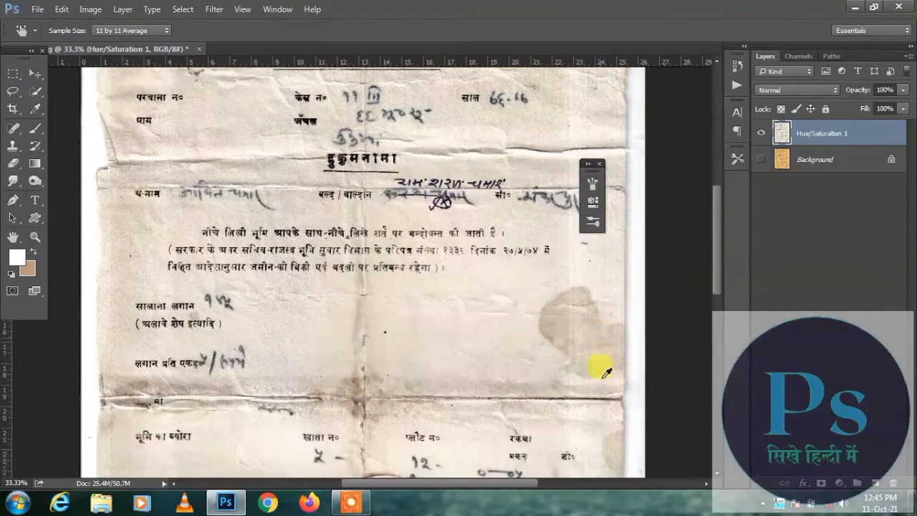
pyautogui.scroll(-7, 599, 388)
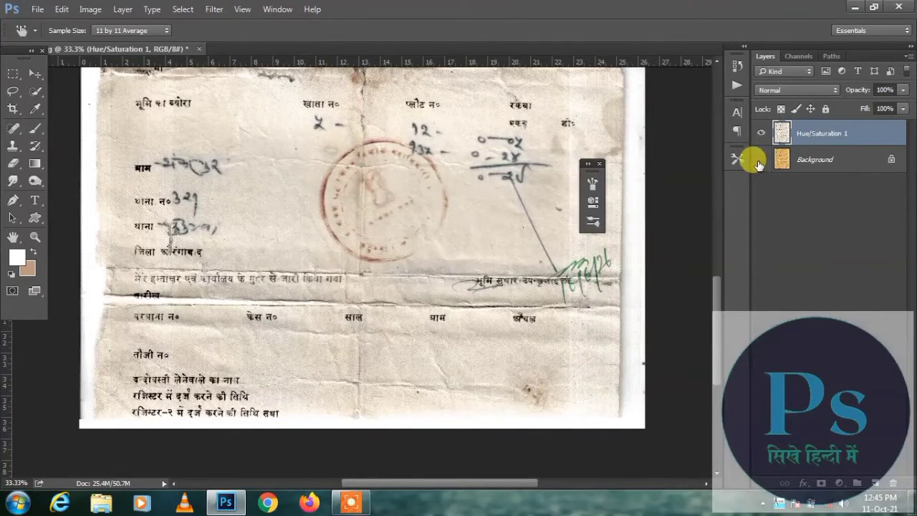
pyautogui.click(761, 135)
pyautogui.click(762, 135)
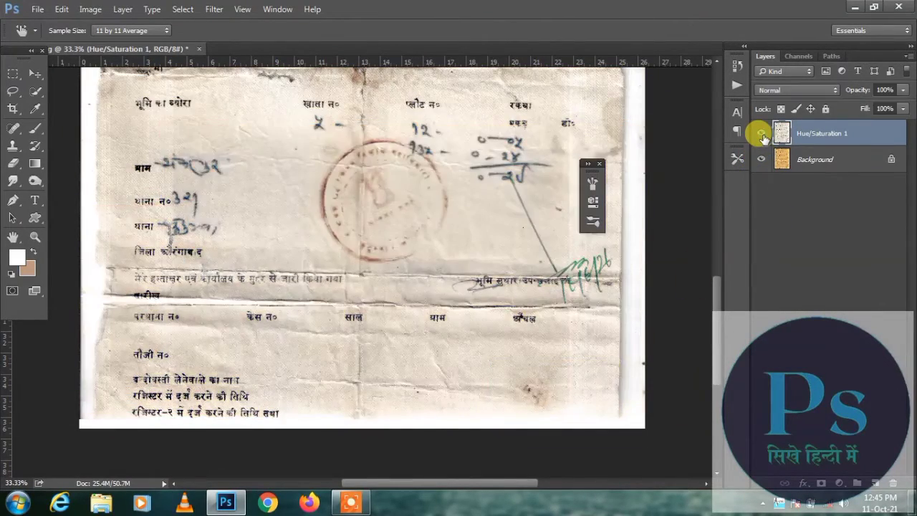
pyautogui.click(761, 134)
pyautogui.click(761, 135)
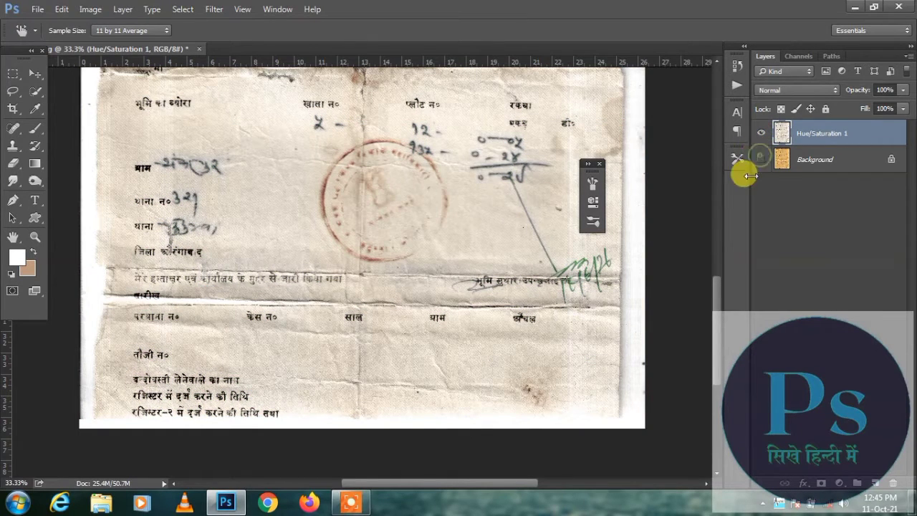
# - Add a Curves adjustment layer and set its white point by sampling the blank paper beside the heading
pyautogui.moveTo(718, 294); pyautogui.dragTo(724, 166)
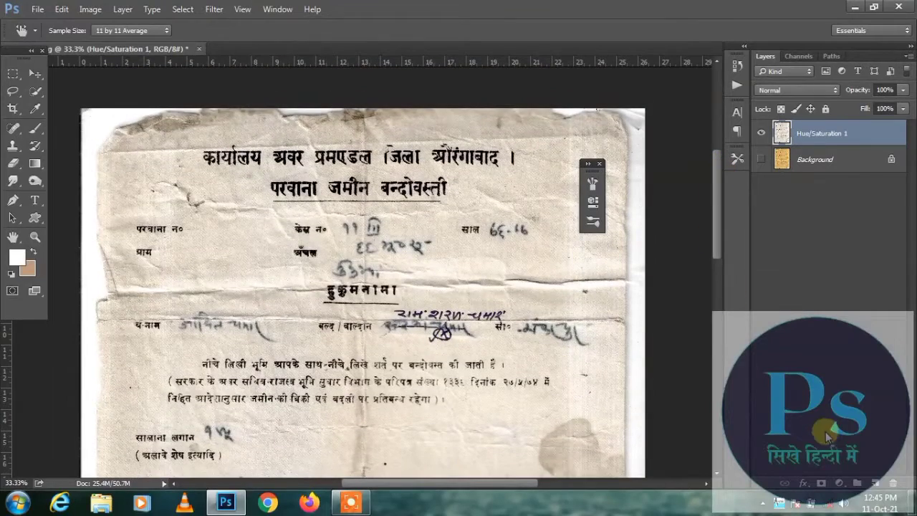
pyautogui.click(838, 484)
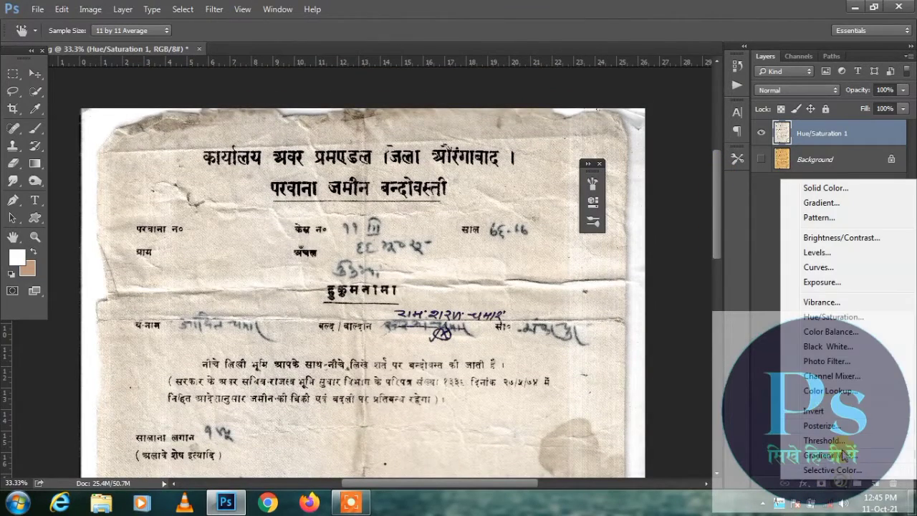
pyautogui.click(821, 267)
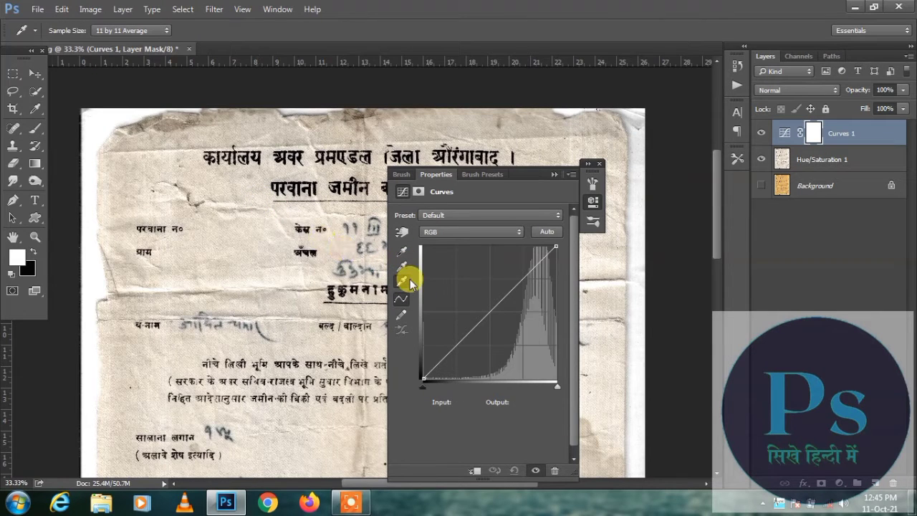
pyautogui.click(242, 191)
pyautogui.moveTo(523, 173); pyautogui.dragTo(796, 171)
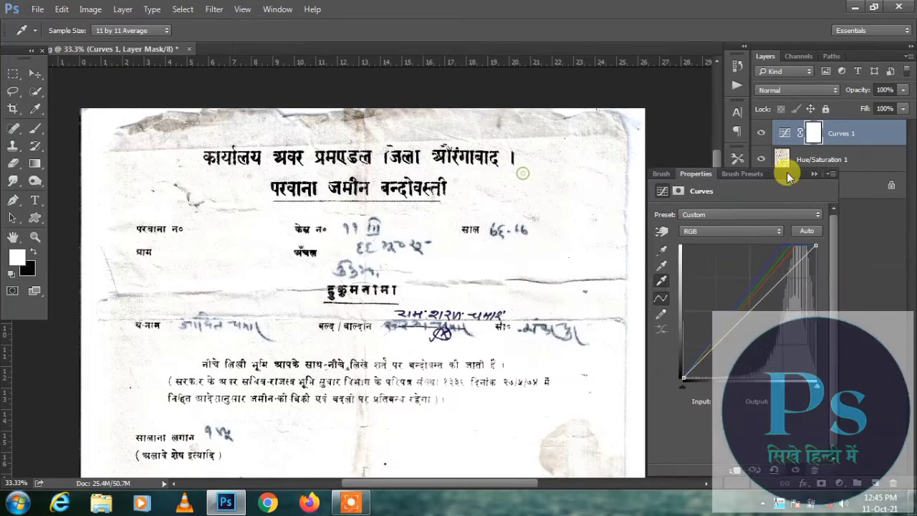
# - Resample the Curves white point on the stain beside the annual-rent line and check the whitened paper around the round stamp
pyautogui.scroll(-3, 594, 360)
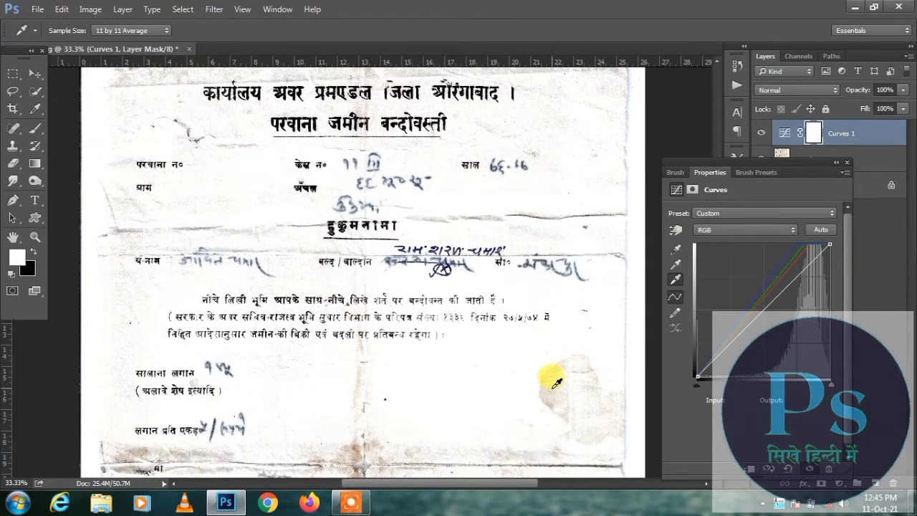
pyautogui.scroll(-6, 569, 381)
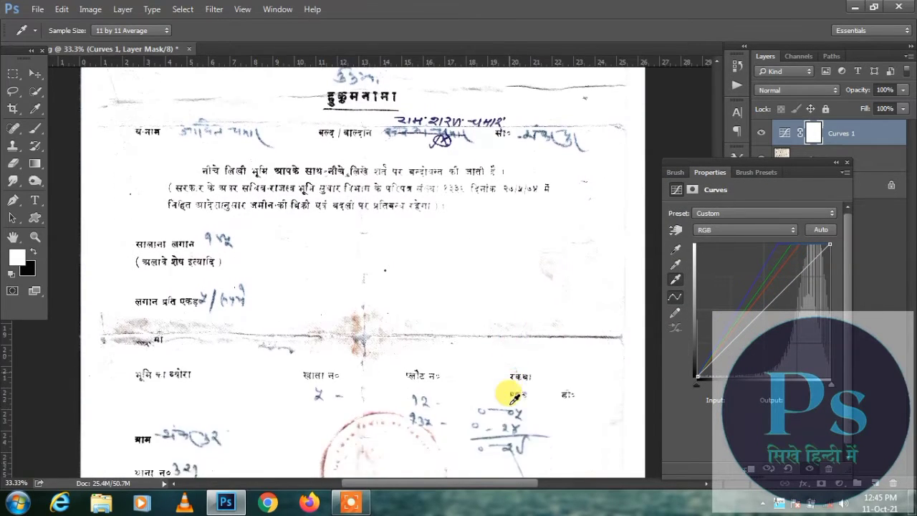
pyautogui.scroll(-8, 514, 396)
pyautogui.scroll(4, 513, 398)
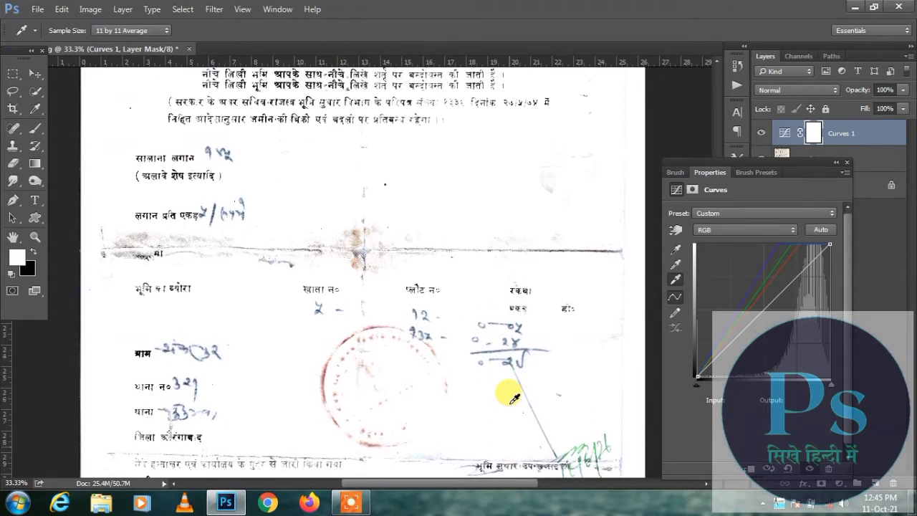
pyautogui.scroll(2, 513, 398)
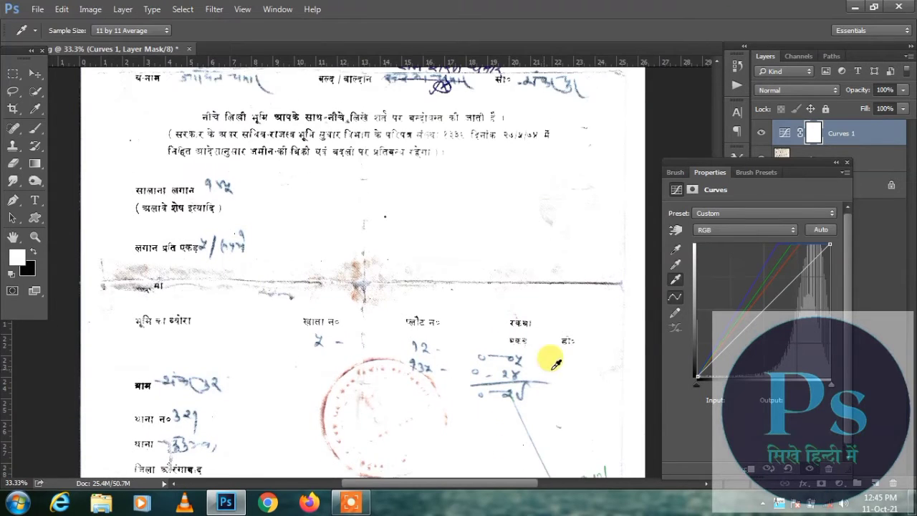
# - Merge the Curves adjustment layer with the Hue/Saturation layer beneath it
pyautogui.click(840, 165)
pyautogui.keyDown('ctrl'); pyautogui.click(846, 166); pyautogui.keyUp('ctrl')
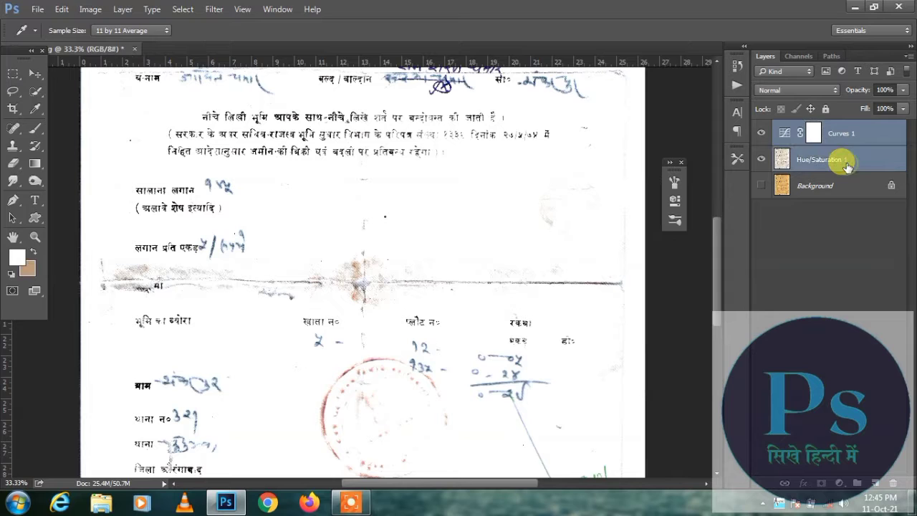
pyautogui.hotkey('ctrl', 'e')
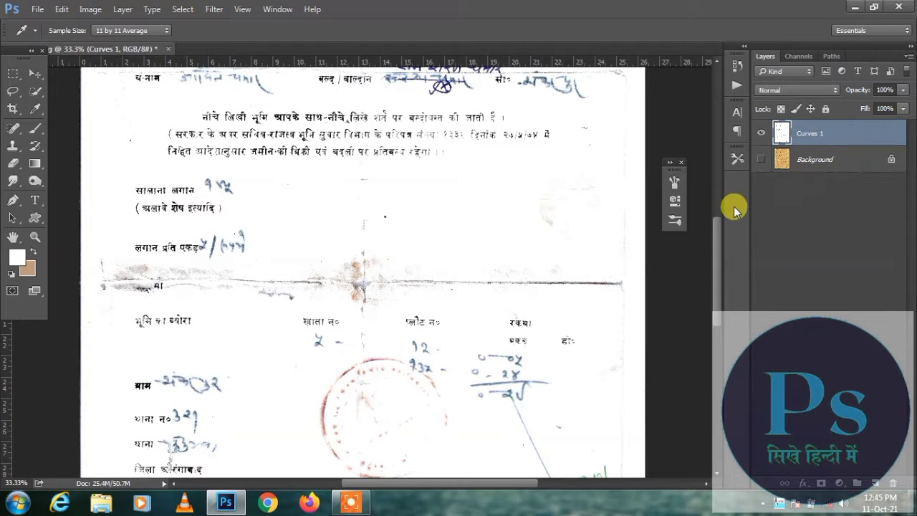
# - Add an empty layer above the merged document and prepare a 175 px brush with white as the foreground color
pyautogui.scroll(1, 609, 273)
pyautogui.scroll(10, 390, 271)
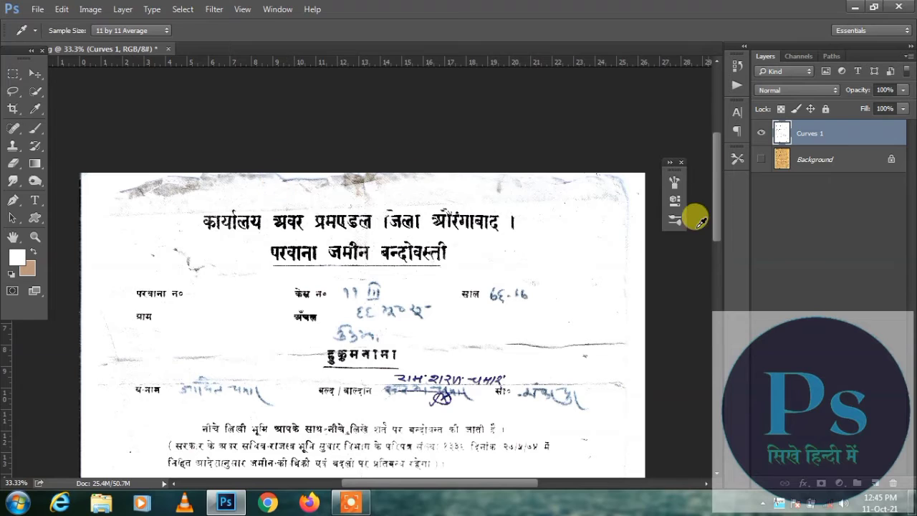
pyautogui.click(874, 482)
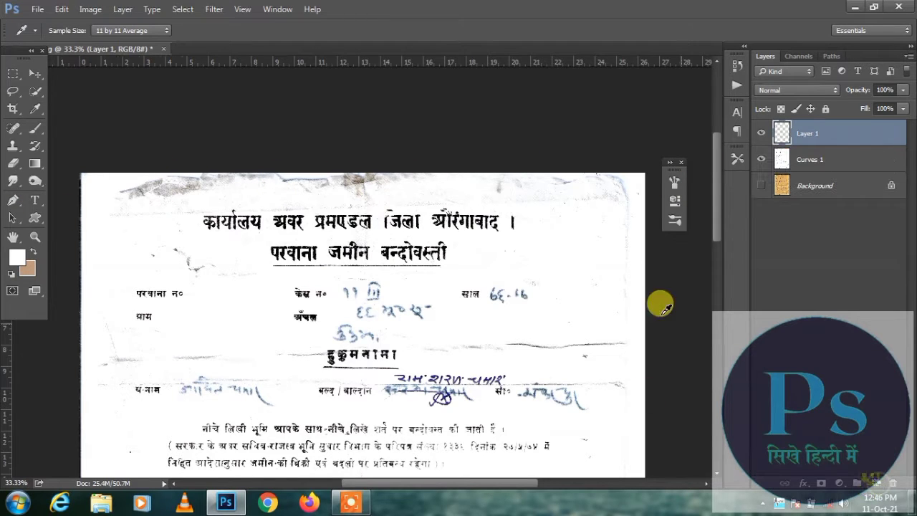
pyautogui.click(35, 127)
pyautogui.click(19, 262)
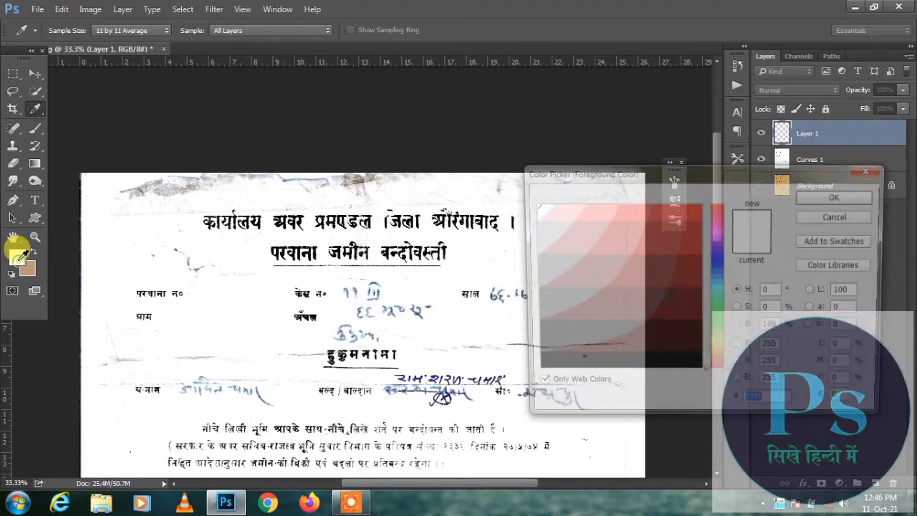
pyautogui.click(802, 199)
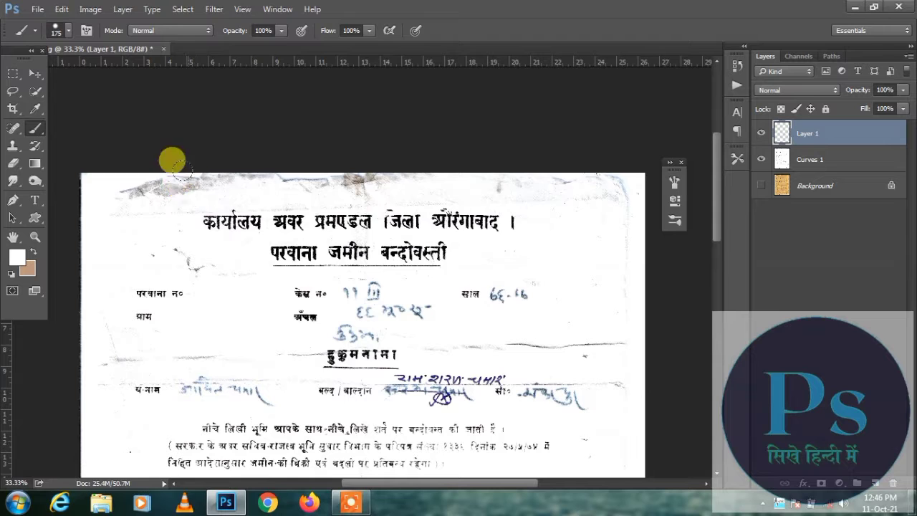
# - Paint white over the torn top edge, the smudges around the heading and the creases beside the upper form fields
pyautogui.moveTo(182, 172)
pyautogui.mouseDown()
pyautogui.moveTo(82, 196)
pyautogui.moveTo(82, 169)
pyautogui.moveTo(159, 168)
pyautogui.moveTo(96, 167)
pyautogui.moveTo(136, 177)
pyautogui.moveTo(290, 161)
pyautogui.moveTo(201, 168)
pyautogui.moveTo(229, 178)
pyautogui.moveTo(563, 185)
pyautogui.moveTo(572, 175)
pyautogui.moveTo(651, 173)
pyautogui.moveTo(649, 208)
pyautogui.moveTo(614, 228)
pyautogui.moveTo(627, 267)
pyautogui.moveTo(607, 320)
pyautogui.moveTo(439, 334)
pyautogui.moveTo(624, 337)
pyautogui.moveTo(598, 374)
pyautogui.moveTo(522, 271)
pyautogui.mouseUp()
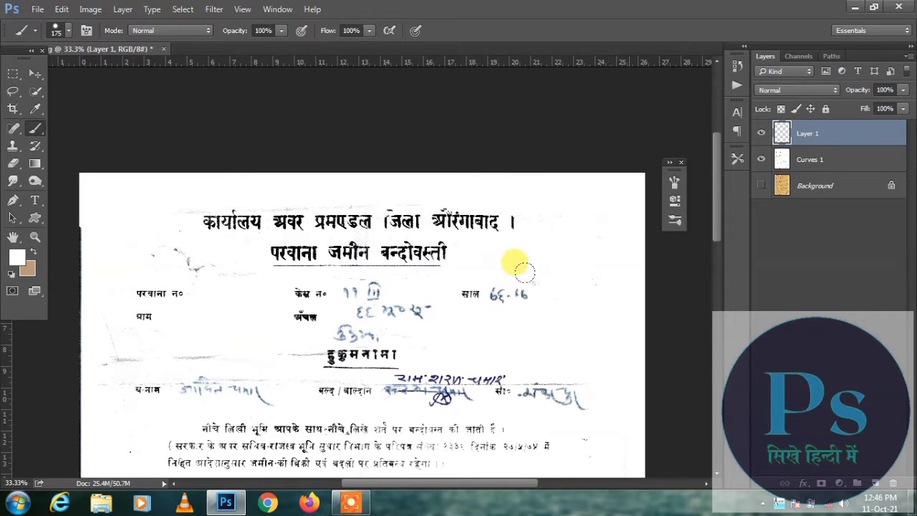
pyautogui.moveTo(157, 232)
pyautogui.mouseDown()
pyautogui.moveTo(201, 270)
pyautogui.moveTo(170, 200)
pyautogui.moveTo(81, 189)
pyautogui.moveTo(59, 330)
pyautogui.moveTo(102, 346)
pyautogui.moveTo(245, 328)
pyautogui.mouseUp()
pyautogui.scroll(-2, 271, 329)
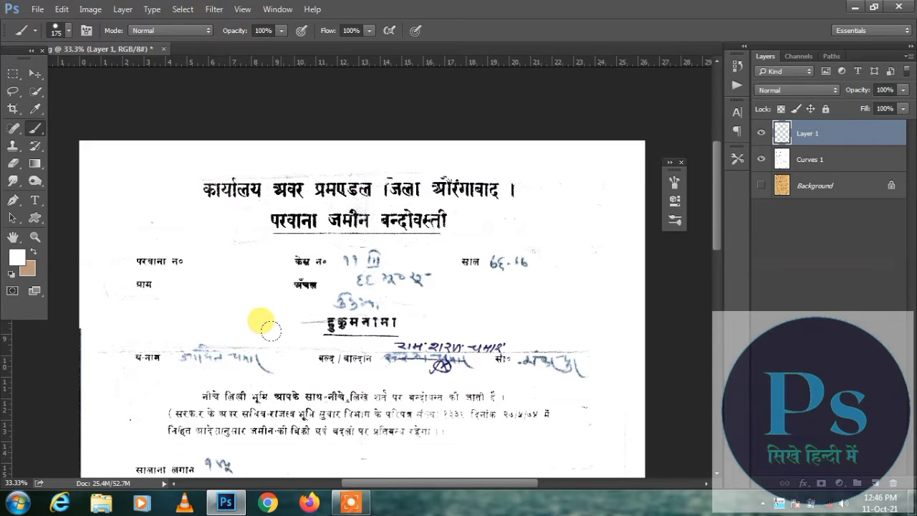
# - Paint white over the dark left page edge, the central folds and the stains in the middle of the page
pyautogui.scroll(-5, 271, 329)
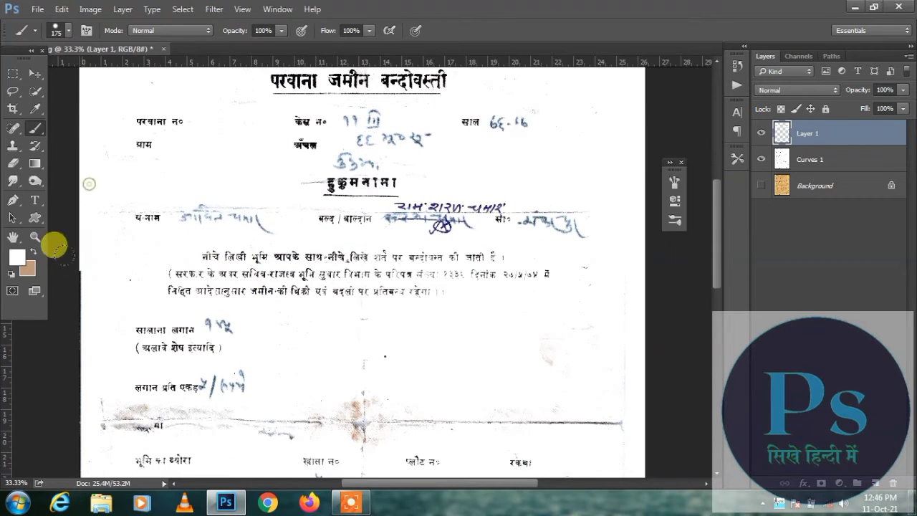
pyautogui.moveTo(65, 253)
pyautogui.mouseDown()
pyautogui.moveTo(51, 410)
pyautogui.moveTo(63, 415)
pyautogui.moveTo(65, 452)
pyautogui.mouseUp()
pyautogui.moveTo(382, 354)
pyautogui.mouseDown()
pyautogui.moveTo(359, 391)
pyautogui.moveTo(275, 405)
pyautogui.moveTo(269, 420)
pyautogui.moveTo(359, 410)
pyautogui.moveTo(348, 426)
pyautogui.moveTo(527, 409)
pyautogui.moveTo(515, 409)
pyautogui.moveTo(617, 383)
pyautogui.moveTo(553, 344)
pyautogui.moveTo(596, 273)
pyautogui.mouseUp()
pyautogui.scroll(-5, 609, 290)
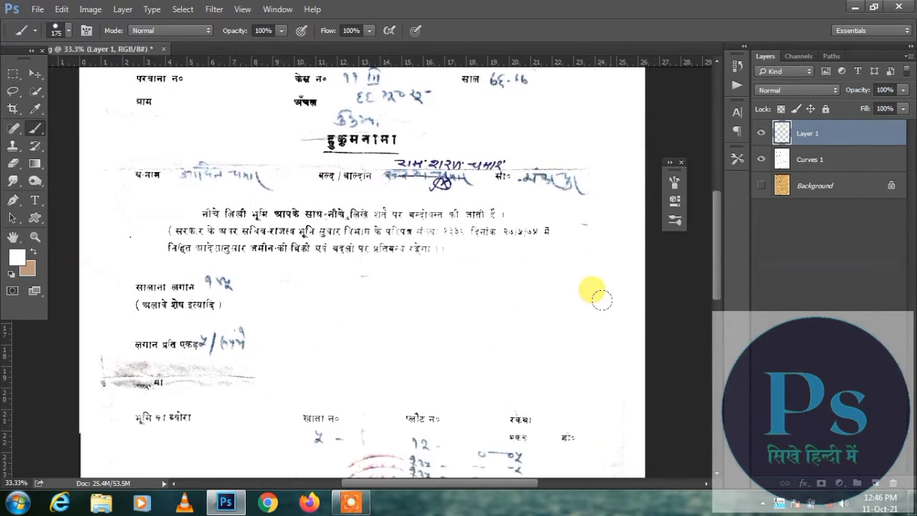
# - Paint white over the grey fold smudge beneath the rent-per-acre line on Layer 1 with a 90 px brush
pyautogui.hotkey('ctrl', '+')
pyautogui.hotkey('ctrl', '+')
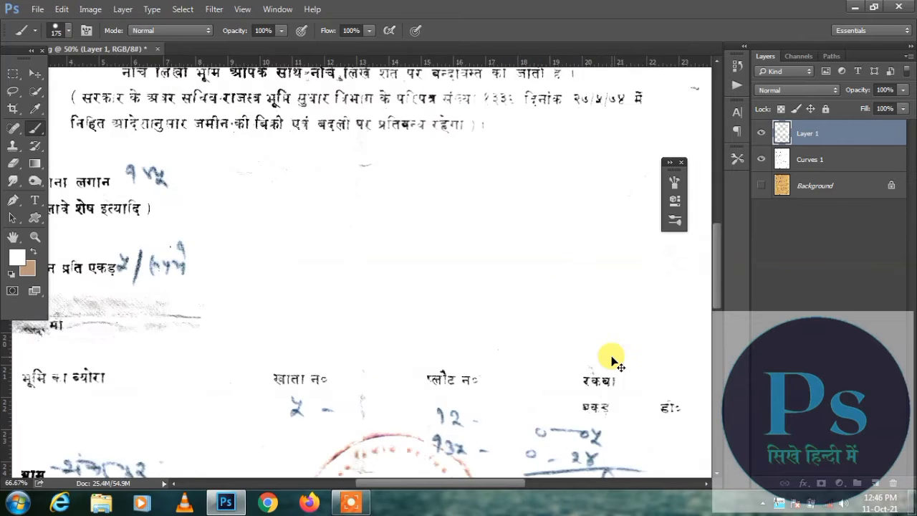
pyautogui.moveTo(610, 353); pyautogui.dragTo(814, 301)
pyautogui.click(815, 301)
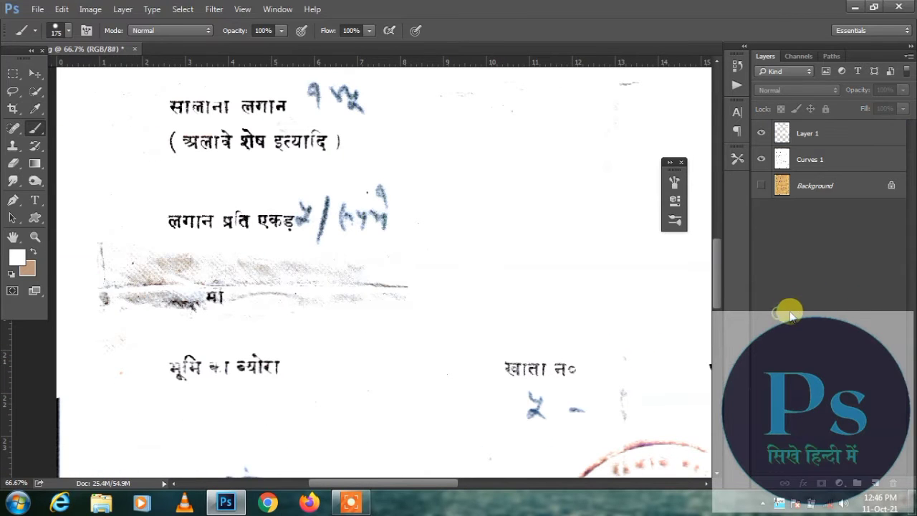
pyautogui.moveTo(437, 293); pyautogui.dragTo(532, 311)
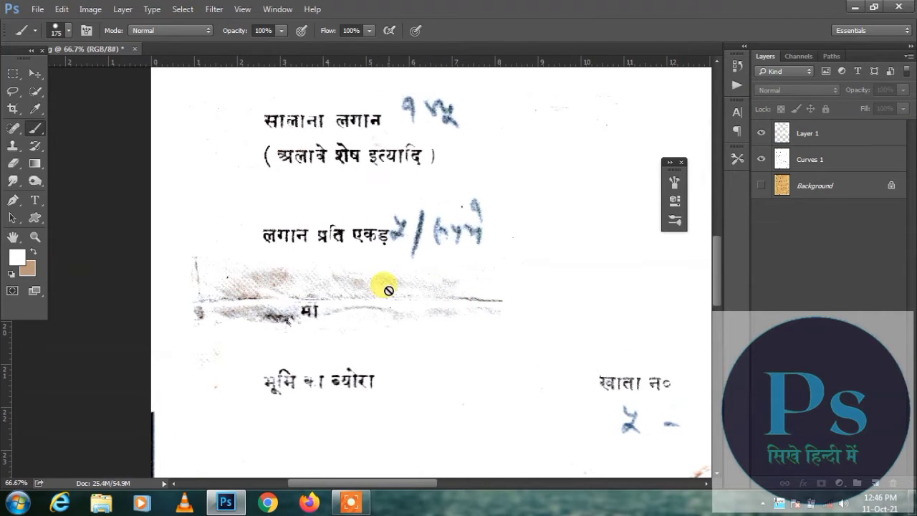
pyautogui.click(816, 133)
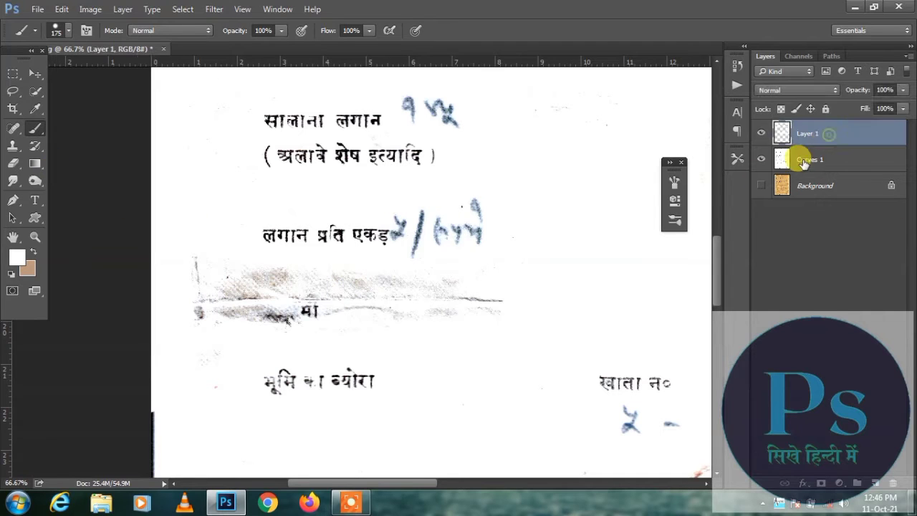
pyautogui.press('[')
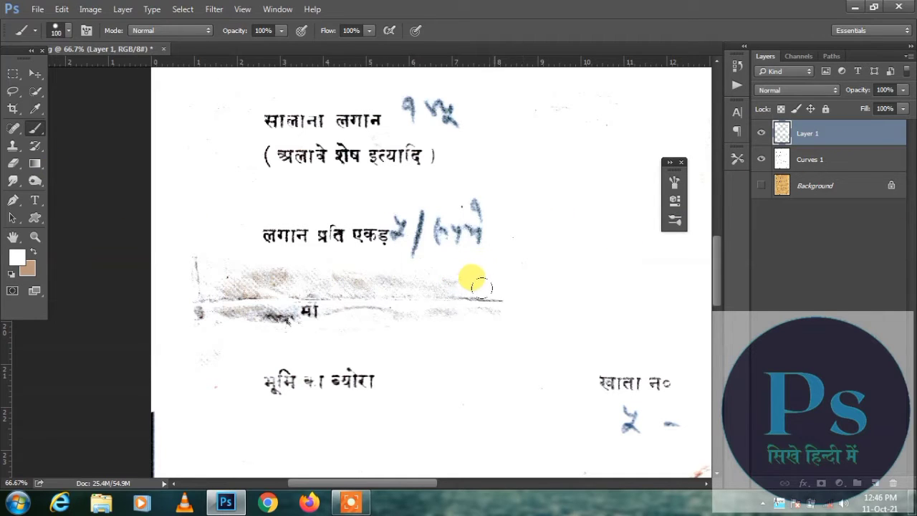
pyautogui.press('[')
pyautogui.moveTo(481, 288)
pyautogui.mouseDown()
pyautogui.moveTo(468, 307)
pyautogui.moveTo(410, 291)
pyautogui.moveTo(326, 292)
pyautogui.moveTo(336, 280)
pyautogui.moveTo(386, 305)
pyautogui.moveTo(424, 293)
pyautogui.moveTo(291, 266)
pyautogui.moveTo(235, 283)
pyautogui.moveTo(206, 274)
pyautogui.moveTo(181, 245)
pyautogui.moveTo(194, 298)
pyautogui.moveTo(252, 292)
pyautogui.moveTo(264, 318)
pyautogui.moveTo(264, 278)
pyautogui.moveTo(265, 300)
pyautogui.moveTo(234, 318)
pyautogui.moveTo(293, 335)
pyautogui.moveTo(354, 331)
pyautogui.moveTo(206, 338)
pyautogui.moveTo(185, 384)
pyautogui.moveTo(134, 421)
pyautogui.moveTo(136, 433)
pyautogui.moveTo(165, 380)
pyautogui.moveTo(196, 399)
pyautogui.moveTo(244, 387)
pyautogui.moveTo(242, 258)
pyautogui.mouseUp()
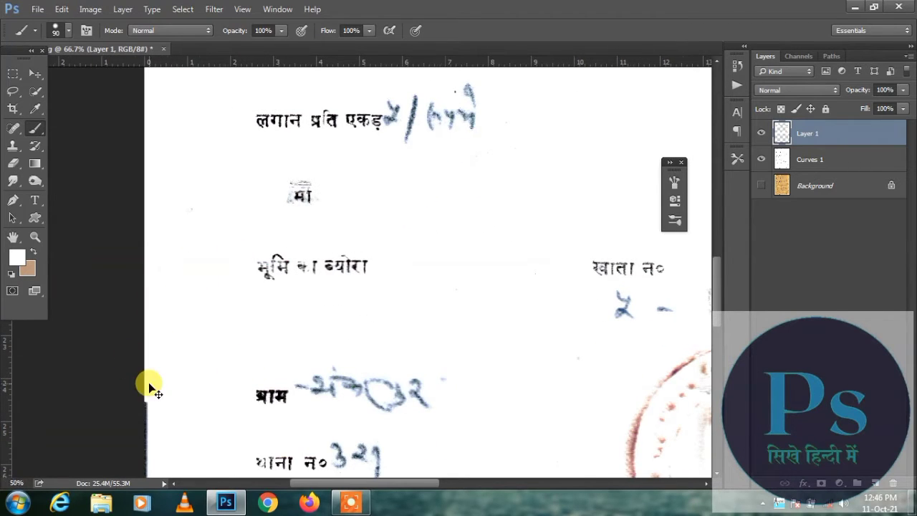
# - Paint white over the dark line along the lower left edge of the page on Layer 1
pyautogui.hotkey('ctrl', '-')
pyautogui.hotkey('ctrl', '-')
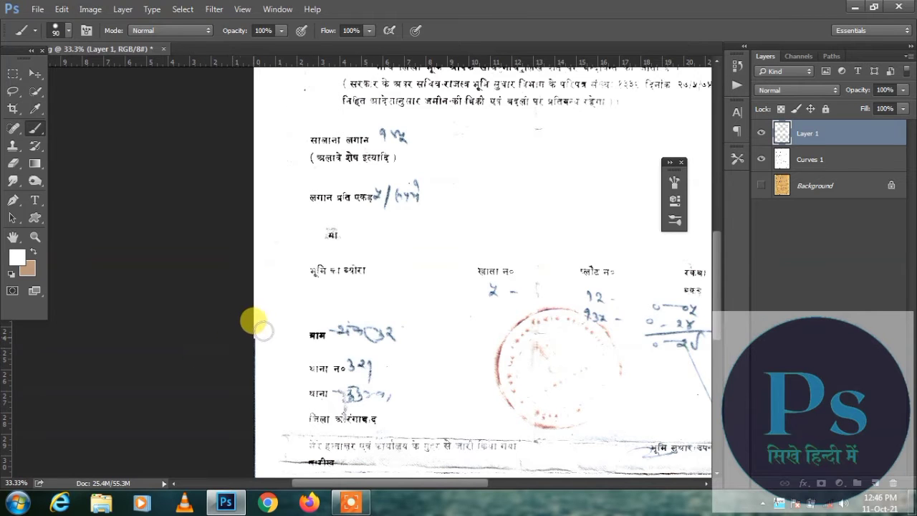
pyautogui.scroll(-3, 251, 436)
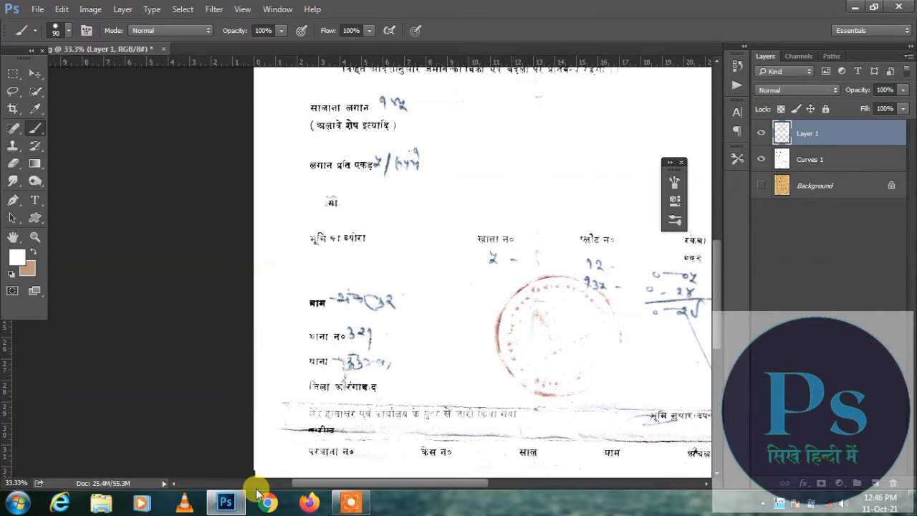
pyautogui.scroll(-2, 226, 402)
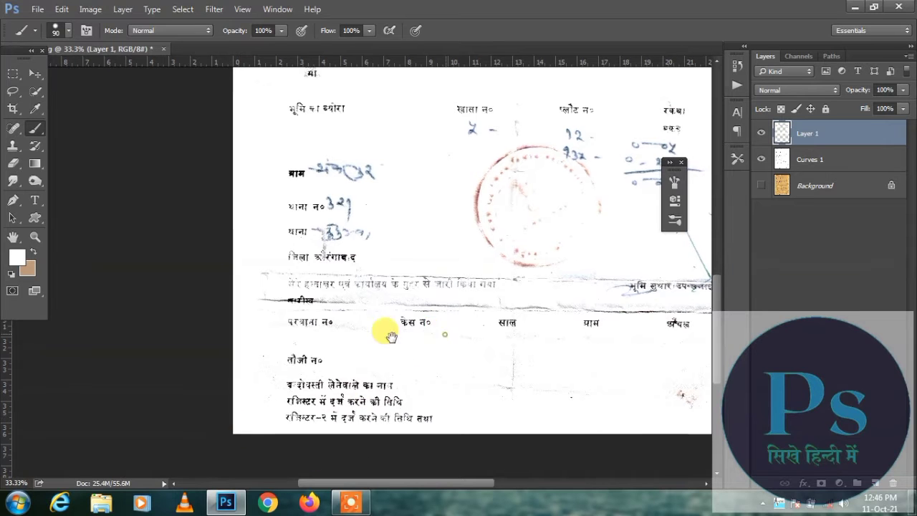
# - Enlarge the brush to 200 px and paint white along the lower right edge of the page
pyautogui.moveTo(383, 329); pyautogui.dragTo(149, 329)
pyautogui.moveTo(496, 340)
pyautogui.mouseDown()
pyautogui.moveTo(485, 400)
pyautogui.moveTo(477, 358)
pyautogui.moveTo(409, 401)
pyautogui.moveTo(326, 394)
pyautogui.moveTo(376, 404)
pyautogui.moveTo(210, 354)
pyautogui.moveTo(241, 366)
pyautogui.mouseUp()
pyautogui.press(']')
pyautogui.press(']')
pyautogui.press(']')
pyautogui.press(']')
pyautogui.press(']')
pyautogui.scroll(5, 494, 383)
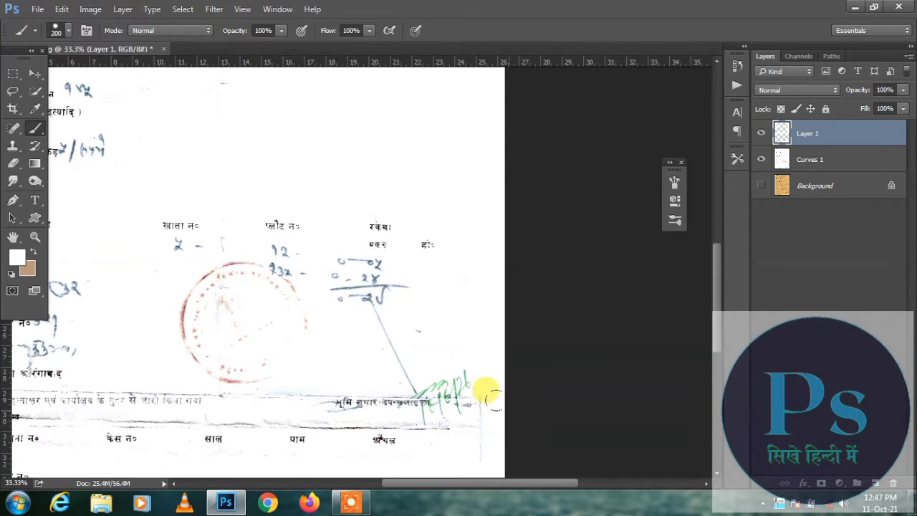
pyautogui.scroll(-1, 470, 421)
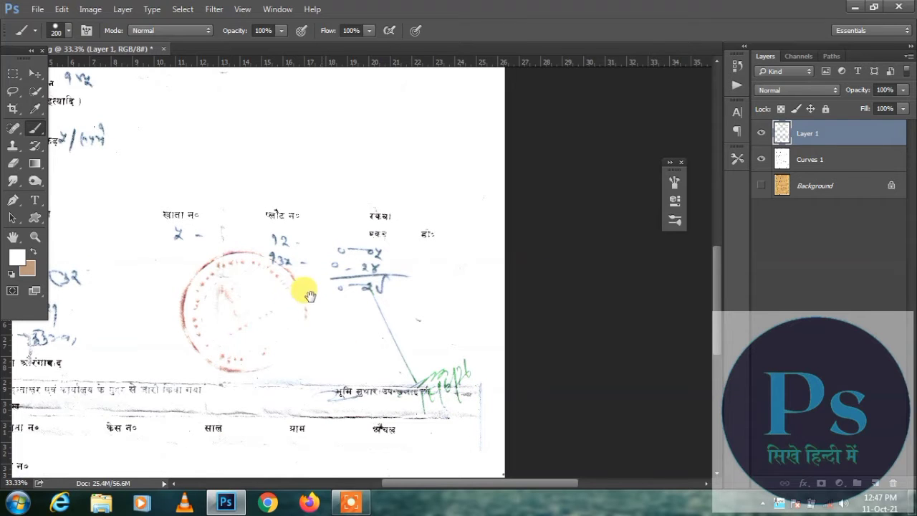
# - Paint white over the fold lines between the closing statement and the signature with an 80 px brush
pyautogui.moveTo(268, 379); pyautogui.dragTo(417, 343)
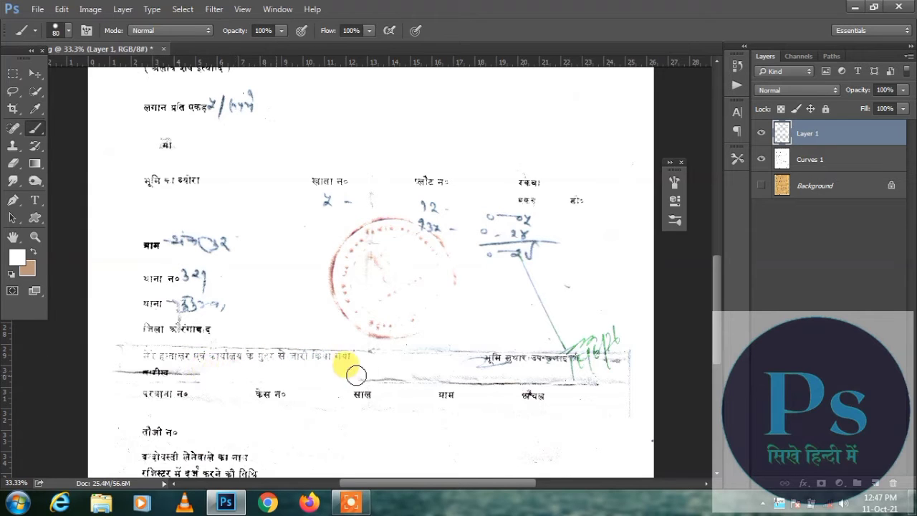
pyautogui.scroll(1, 394, 379)
pyautogui.scroll(5, 413, 387)
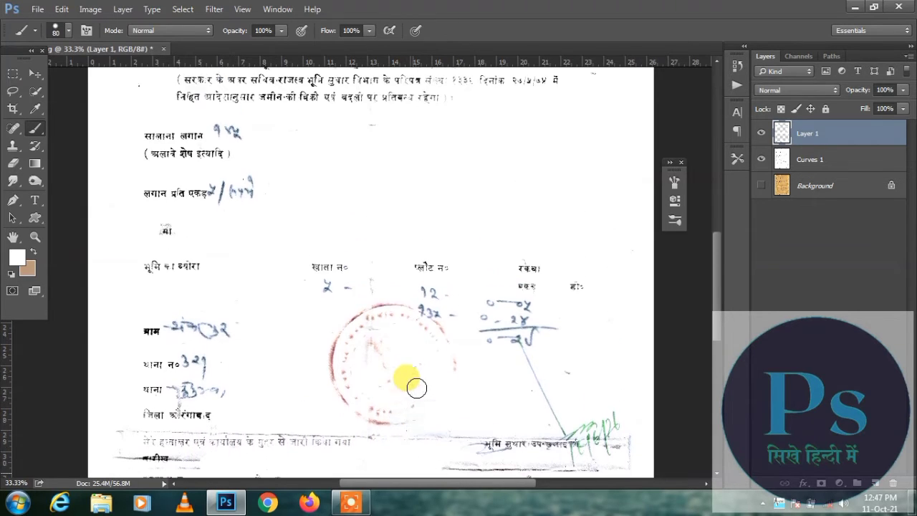
pyautogui.scroll(6, 418, 410)
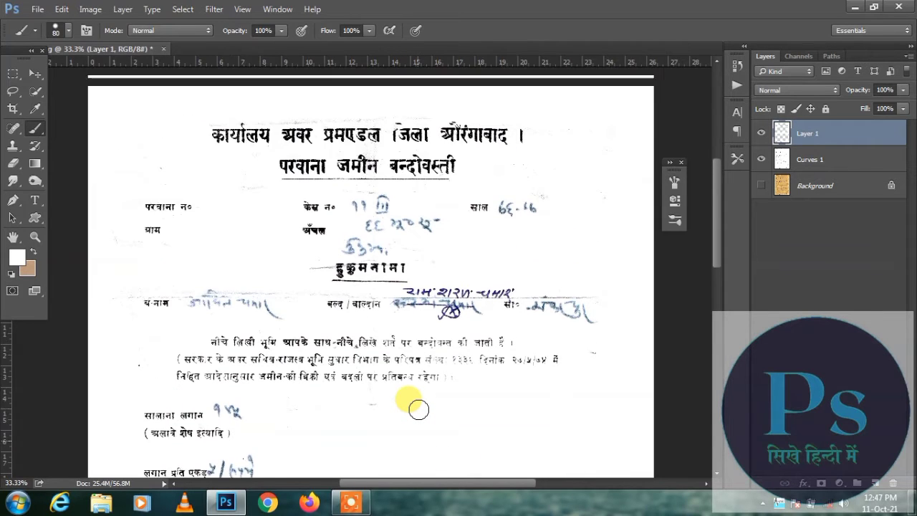
pyautogui.scroll(-6, 419, 409)
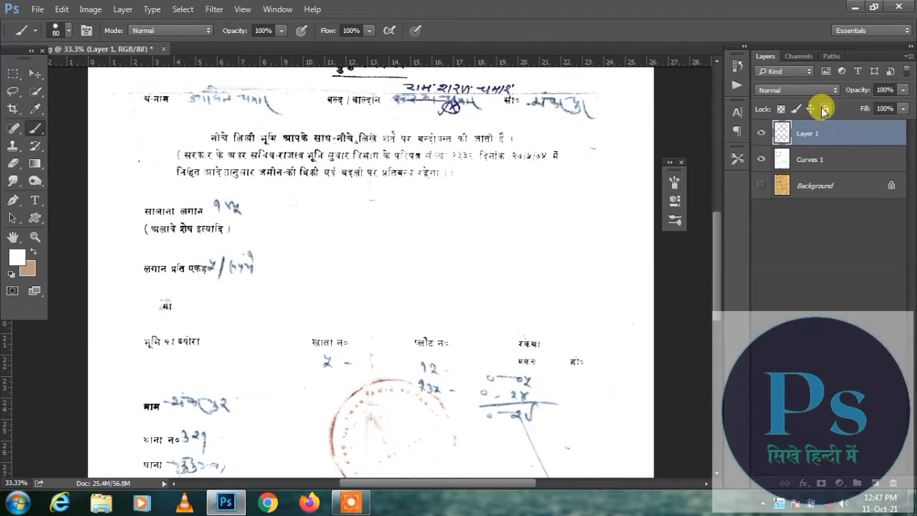
# - Merge the painted Layer 1 with the Curves 1 layer and show the Background layer
pyautogui.click(761, 159)
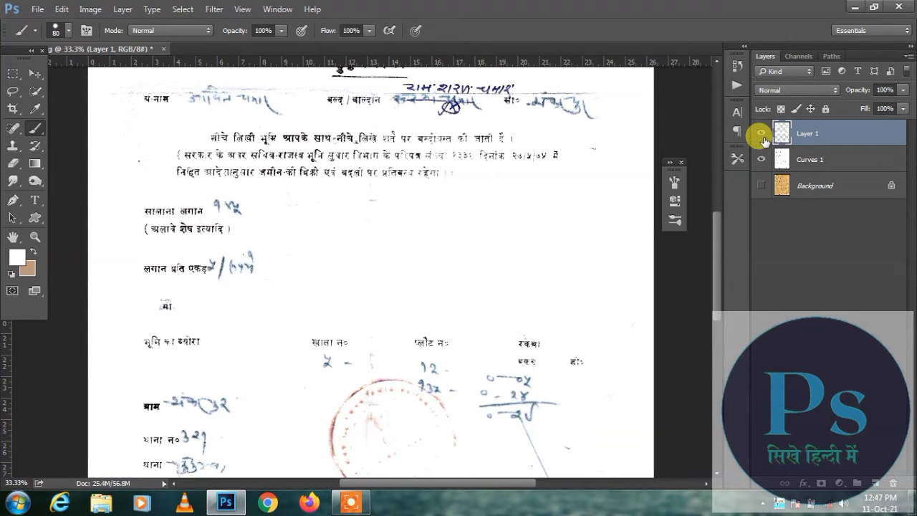
pyautogui.keyDown('shift'); pyautogui.click(822, 160); pyautogui.keyUp('shift')
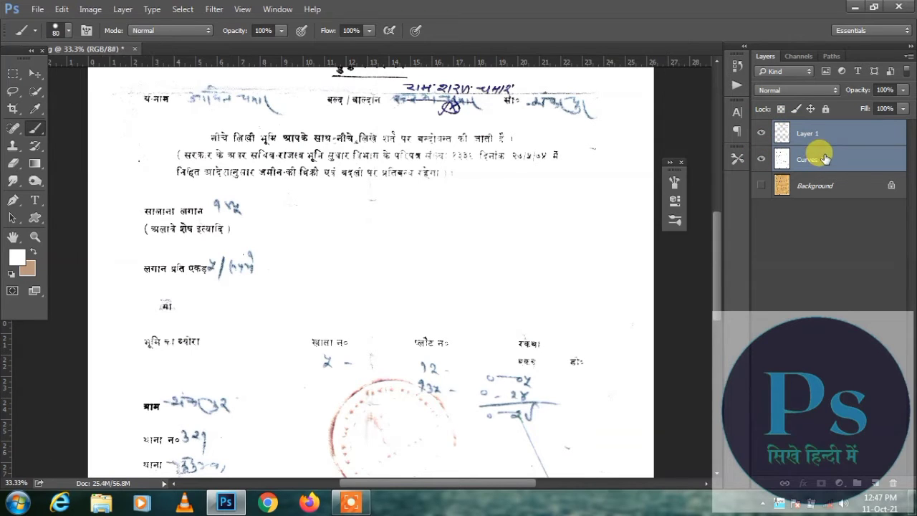
pyautogui.hotkey('ctrl', 'e')
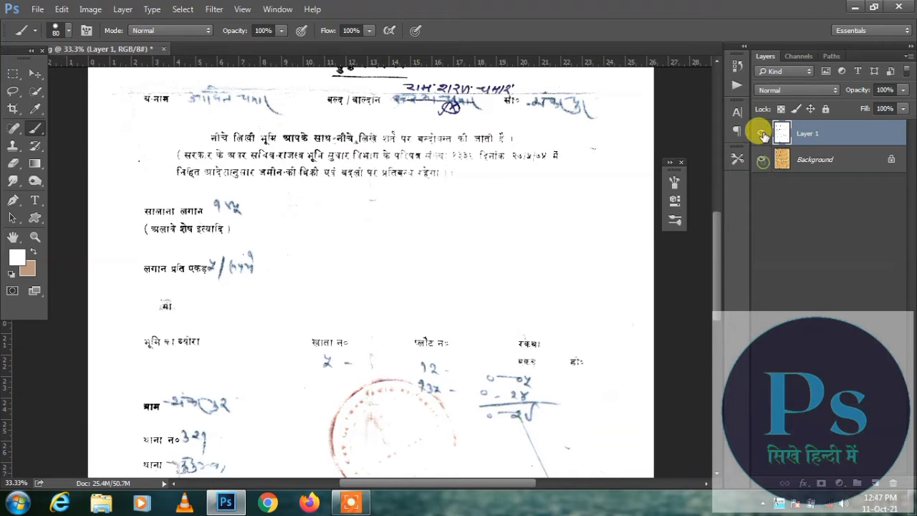
# - Compare the cleaned layer with the original scan by hiding and showing it repeatedly
pyautogui.click(761, 133)
pyautogui.click(762, 133)
pyautogui.click(762, 134)
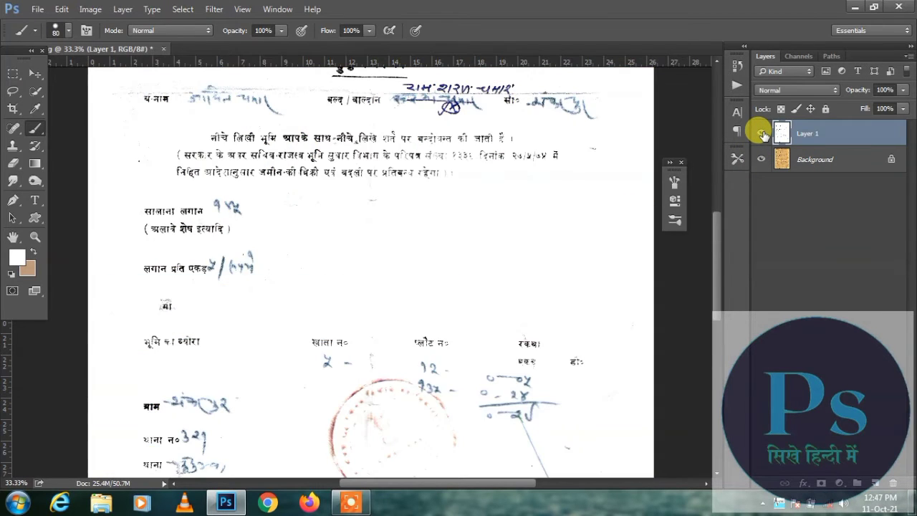
pyautogui.click(761, 133)
pyautogui.click(761, 133)
pyautogui.click(762, 133)
pyautogui.click(761, 134)
pyautogui.click(761, 134)
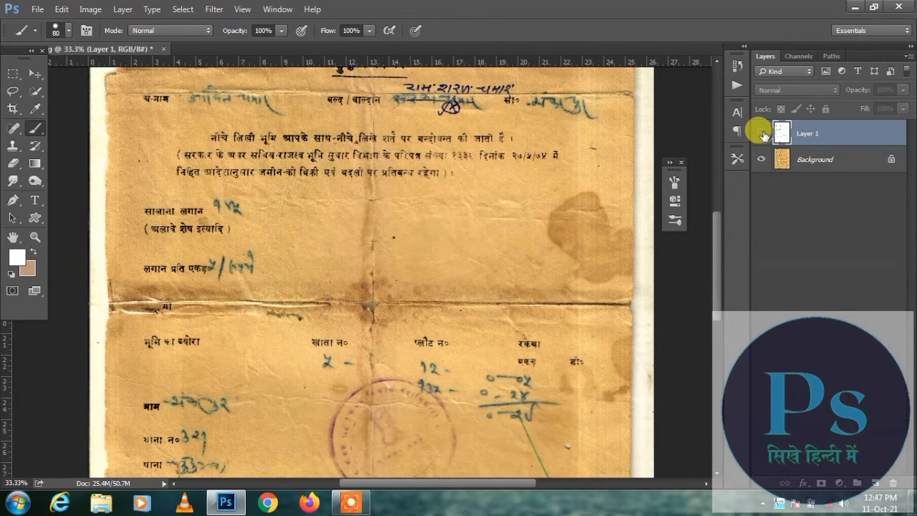
pyautogui.click(761, 134)
# - Delete the merged Layer 1 above the original scan
pyautogui.scroll(1, 745, 149)
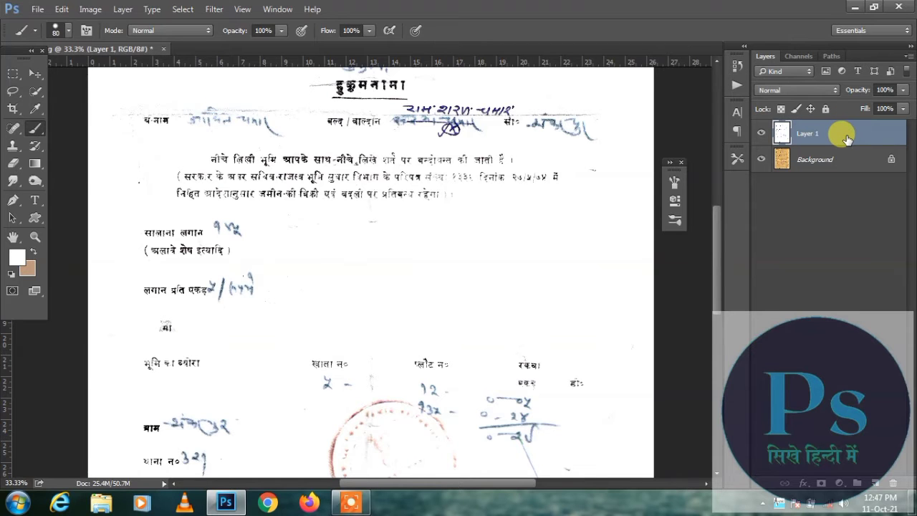
pyautogui.press('Delete')
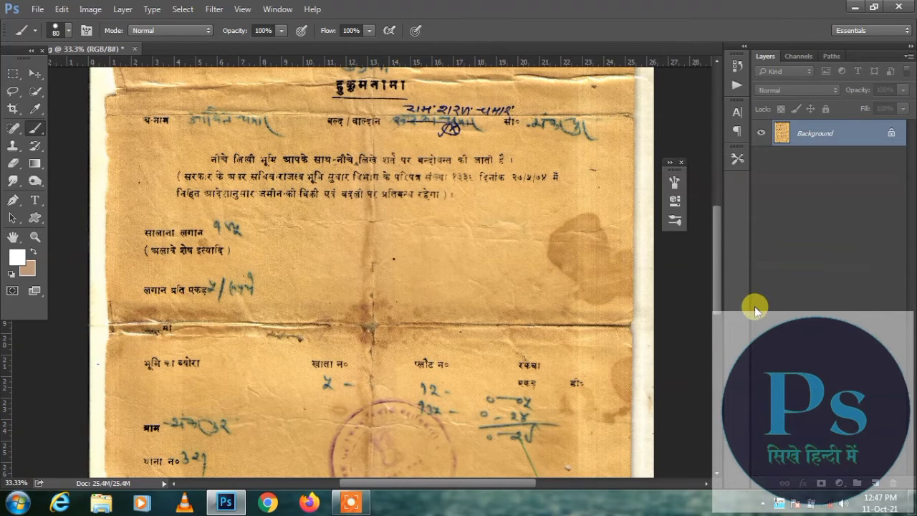
pyautogui.moveTo(718, 290); pyautogui.dragTo(721, 247)
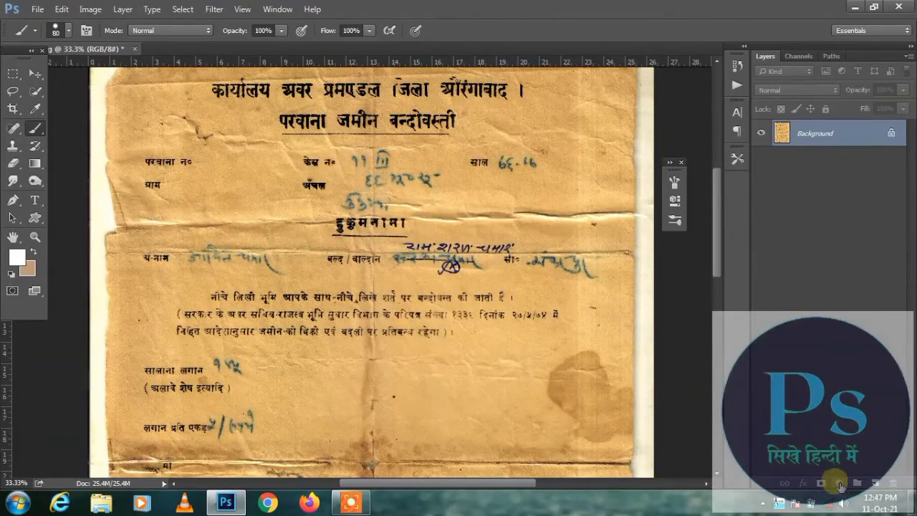
# - Add a Black & White adjustment layer above the Background and set its blending mode to Luminosity
pyautogui.click(840, 485)
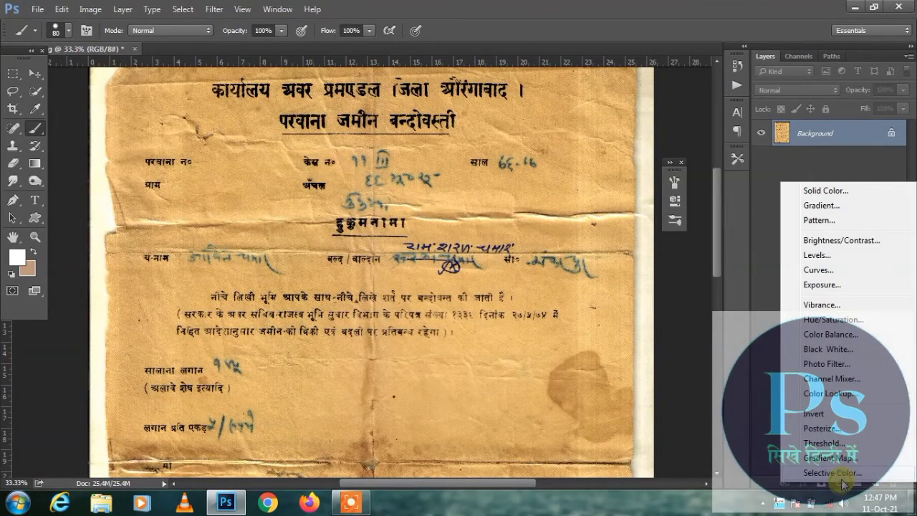
pyautogui.click(842, 351)
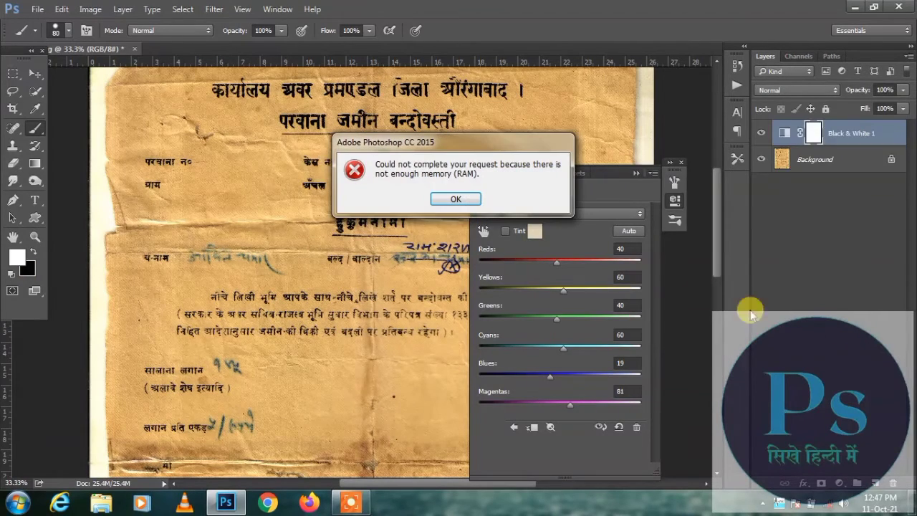
pyautogui.click(476, 205)
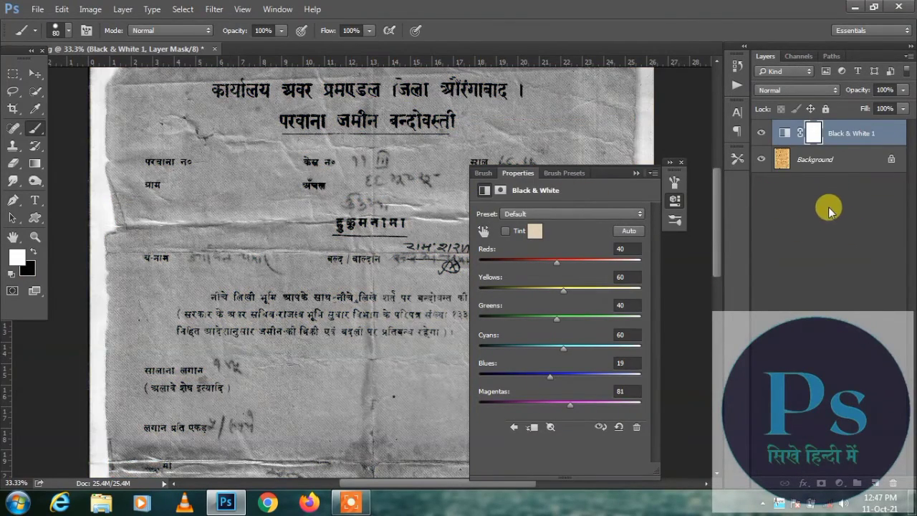
pyautogui.click(789, 91)
pyautogui.click(785, 355)
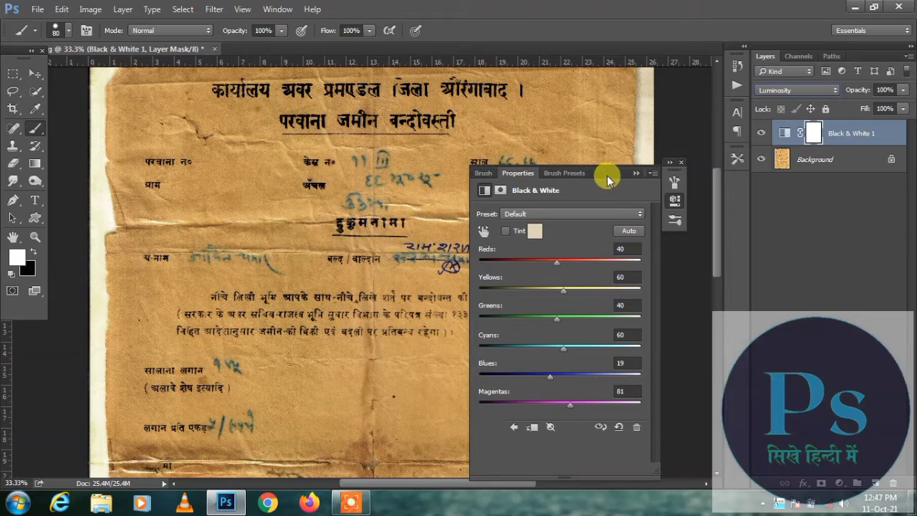
# - Raise the Yellows value of the Black & White adjustment to 300 and collapse its settings
pyautogui.moveTo(607, 179); pyautogui.dragTo(784, 167)
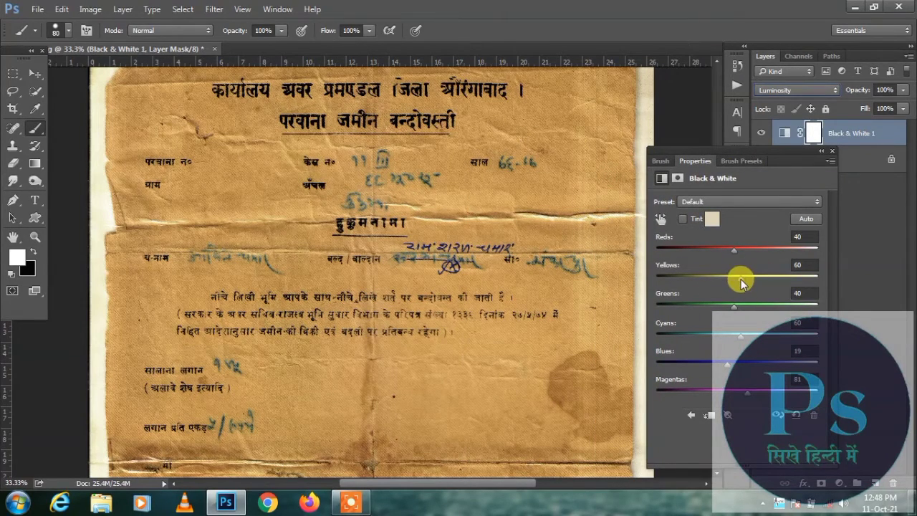
pyautogui.moveTo(742, 283); pyautogui.dragTo(832, 297)
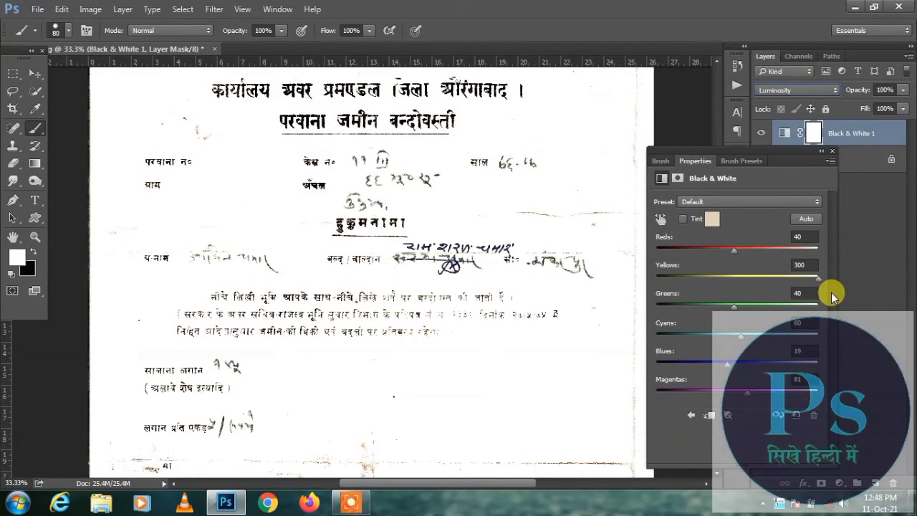
pyautogui.click(822, 153)
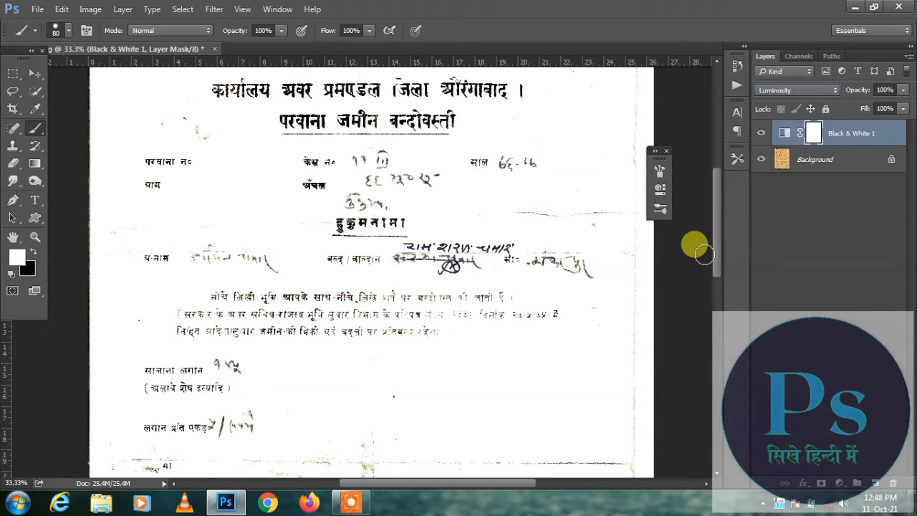
# - Duplicate the Background layer and merge the copy with the Black & White adjustment layer
pyautogui.moveTo(712, 262); pyautogui.dragTo(748, 233)
pyautogui.click(854, 168)
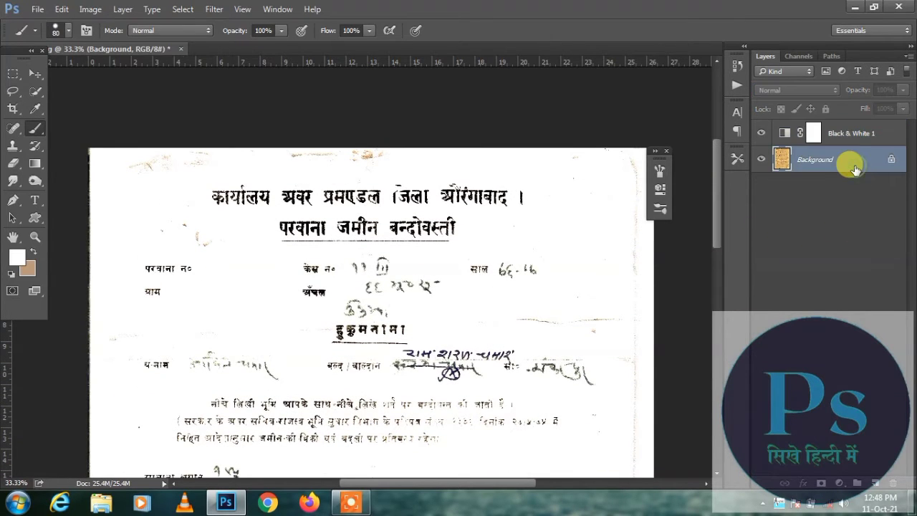
pyautogui.hotkey('ctrl', 'j')
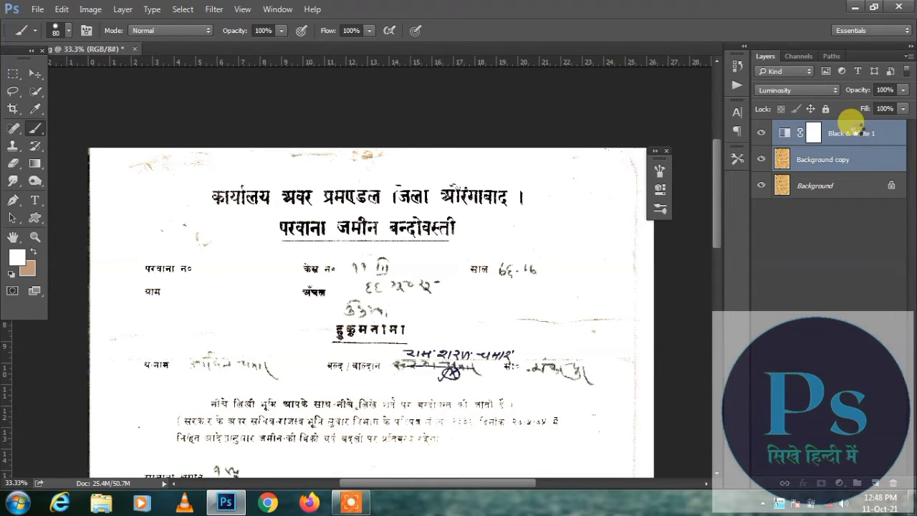
pyautogui.hotkey('ctrl', 'e')
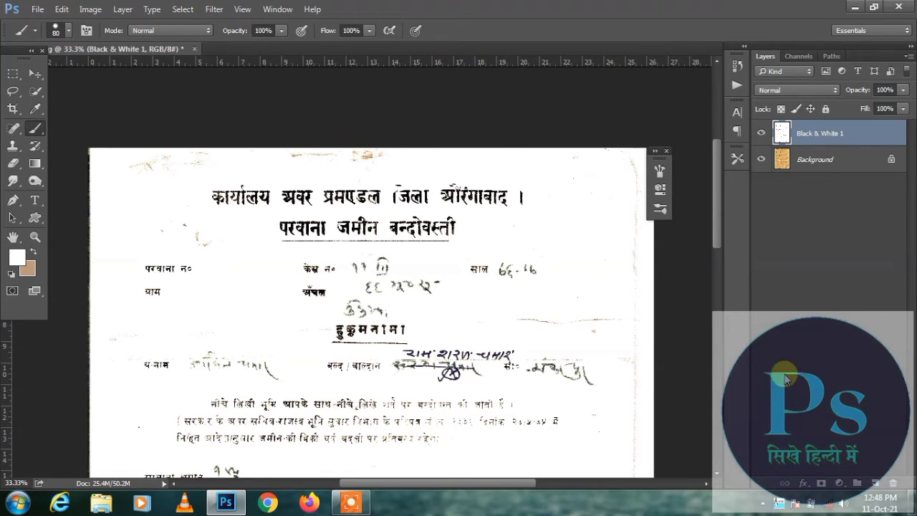
# - Add an empty layer on top and paint white over the stains along the page's top edge with a 150 px brush
pyautogui.click(875, 482)
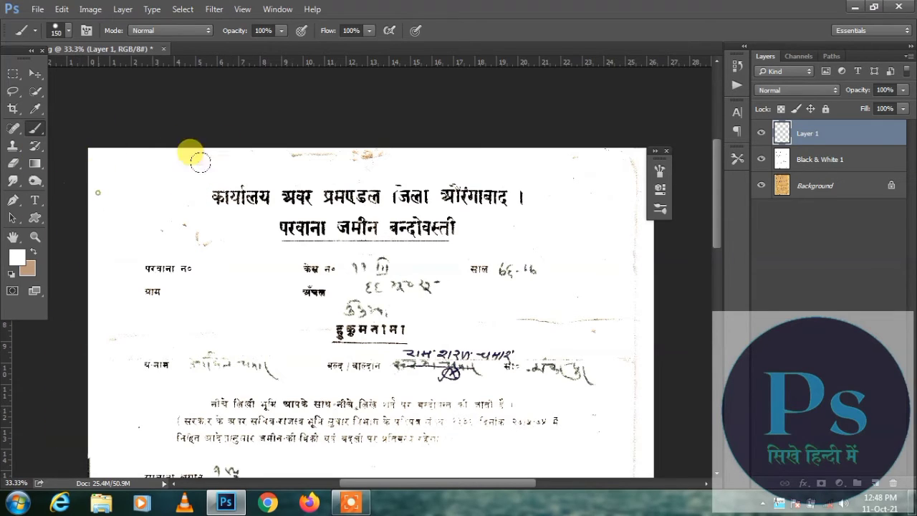
pyautogui.moveTo(272, 127); pyautogui.dragTo(364, 121)
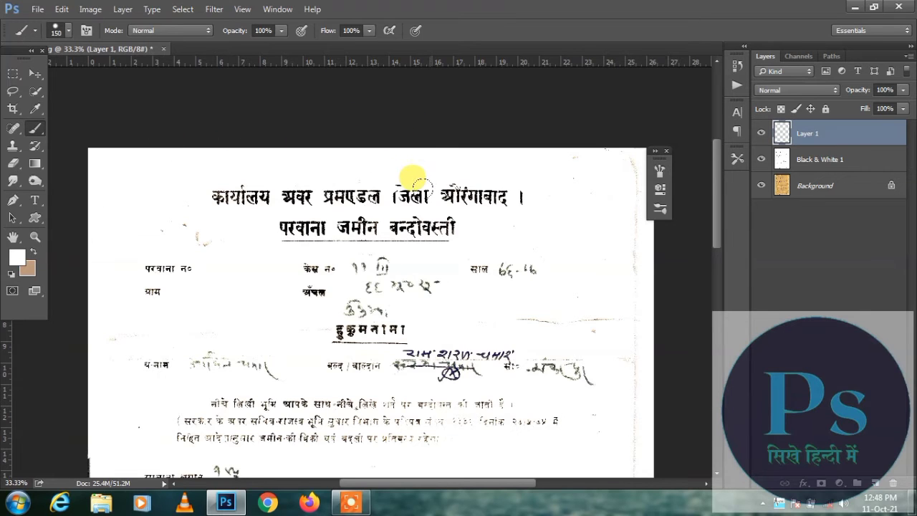
# - Paint white over the stains and specks around the heading and handwritten entries in the page's upper part
pyautogui.moveTo(416, 168); pyautogui.dragTo(317, 122)
pyautogui.moveTo(495, 124)
pyautogui.mouseDown()
pyautogui.moveTo(533, 94)
pyautogui.moveTo(448, 86)
pyautogui.moveTo(479, 108)
pyautogui.moveTo(505, 213)
pyautogui.moveTo(503, 162)
pyautogui.moveTo(504, 231)
pyautogui.moveTo(402, 230)
pyautogui.moveTo(478, 233)
pyautogui.moveTo(519, 274)
pyautogui.moveTo(510, 399)
pyautogui.moveTo(479, 382)
pyautogui.mouseUp()
pyautogui.moveTo(420, 327); pyautogui.dragTo(648, 204)
pyautogui.moveTo(191, 193)
pyautogui.mouseDown()
pyautogui.moveTo(190, 337)
pyautogui.moveTo(313, 410)
pyautogui.mouseUp()
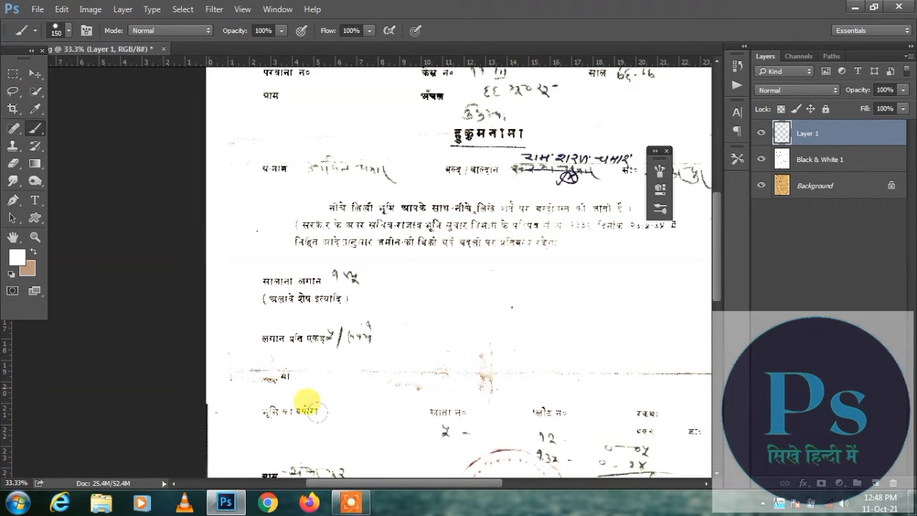
pyautogui.click(349, 499)
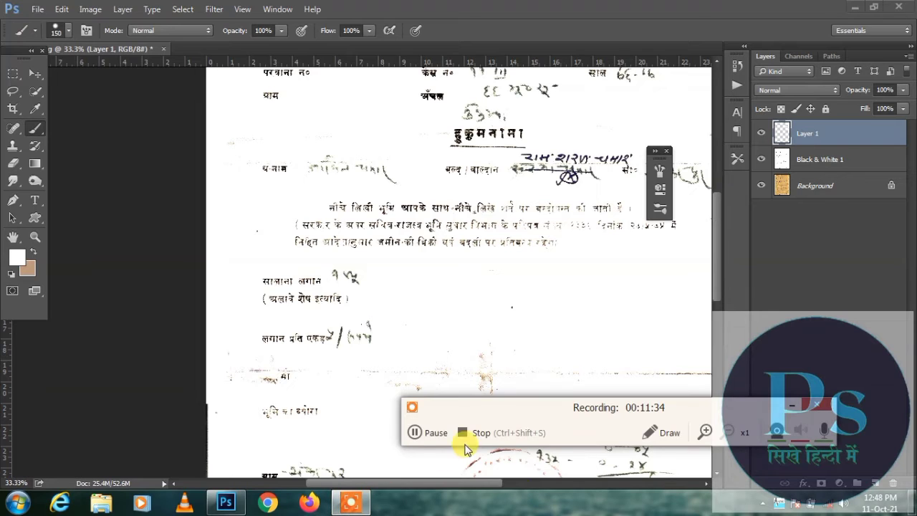
pyautogui.click(415, 432)
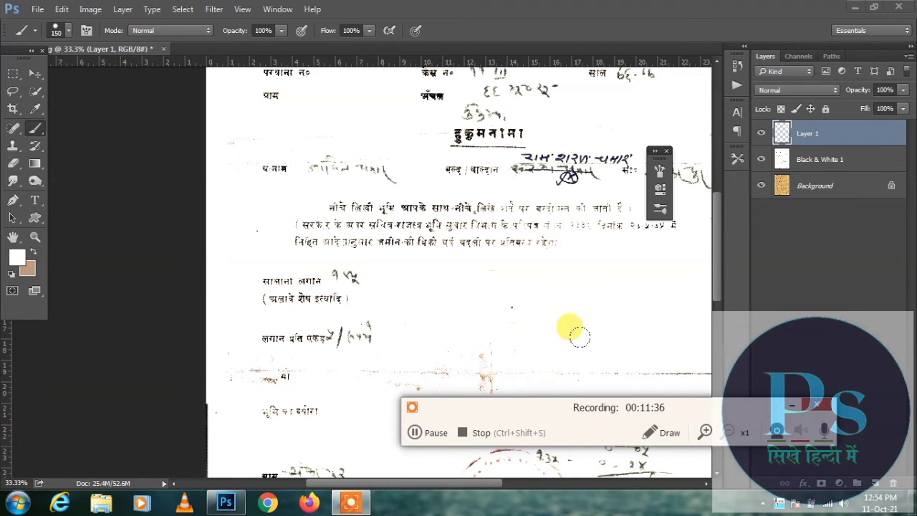
pyautogui.click(794, 406)
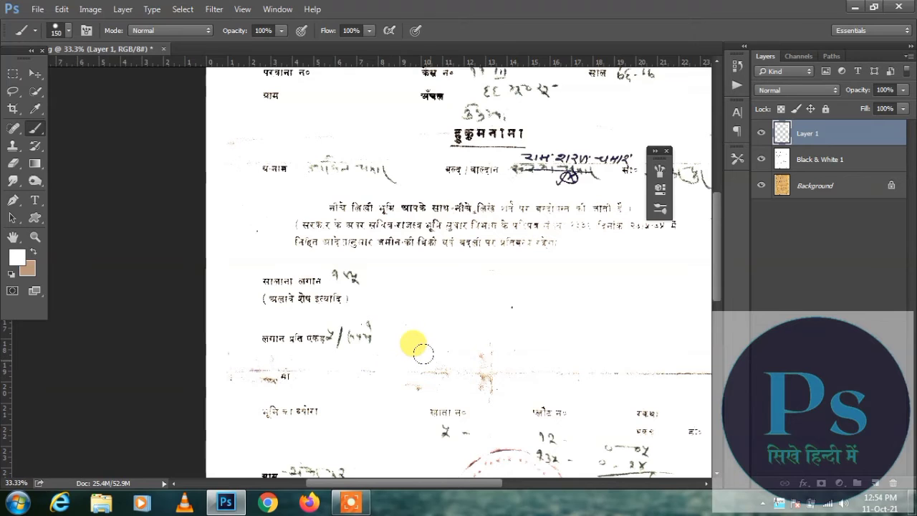
# - Paint white over the brown stains along the horizontal fold, from the middle of the page towards its right edge
pyautogui.hotkey('ctrl', '+')
pyautogui.hotkey('ctrl', '+')
pyautogui.scroll(-2, 399, 329)
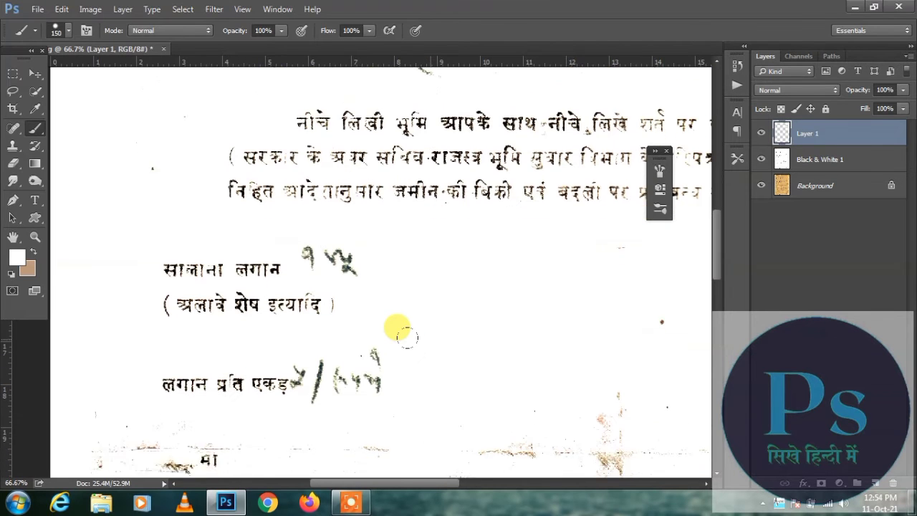
pyautogui.scroll(-1, 401, 333)
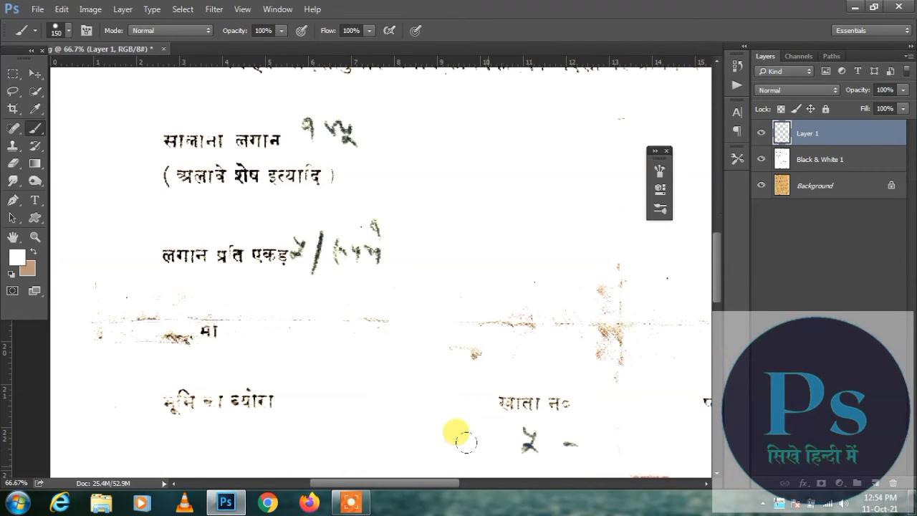
pyautogui.moveTo(461, 281)
pyautogui.mouseDown()
pyautogui.moveTo(390, 312)
pyautogui.moveTo(256, 306)
pyautogui.moveTo(357, 315)
pyautogui.moveTo(559, 294)
pyautogui.moveTo(584, 282)
pyautogui.moveTo(600, 310)
pyautogui.moveTo(532, 250)
pyautogui.moveTo(529, 261)
pyautogui.moveTo(595, 294)
pyautogui.moveTo(327, 296)
pyautogui.mouseUp()
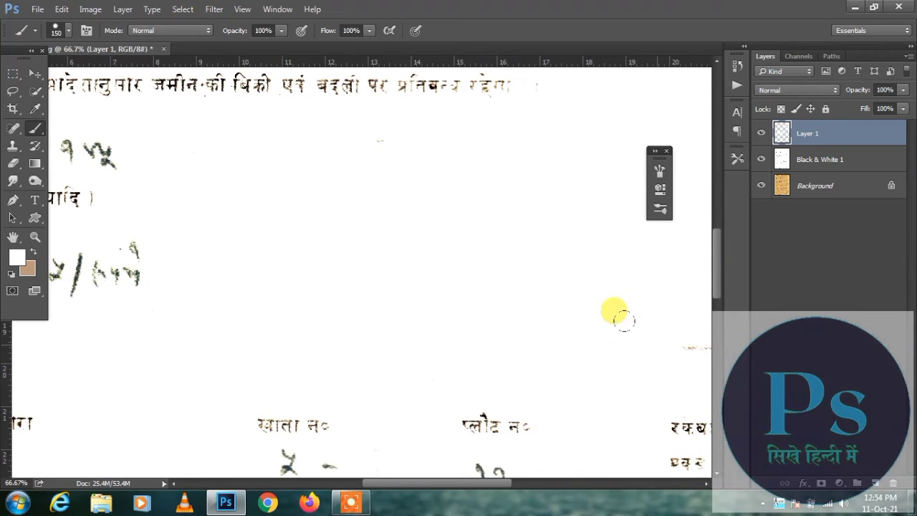
pyautogui.moveTo(542, 279); pyautogui.dragTo(346, 296)
pyautogui.moveTo(467, 333); pyautogui.dragTo(671, 340)
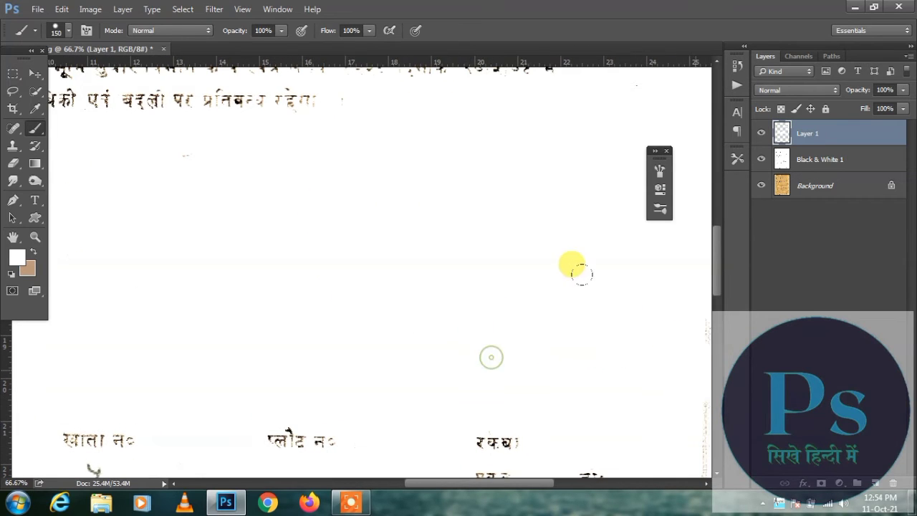
# - Paint white over the stained strip along the page's right margin, down past the green signature
pyautogui.moveTo(573, 265); pyautogui.dragTo(409, 293)
pyautogui.moveTo(507, 317); pyautogui.dragTo(525, 128)
pyautogui.moveTo(444, 344); pyautogui.dragTo(487, 225)
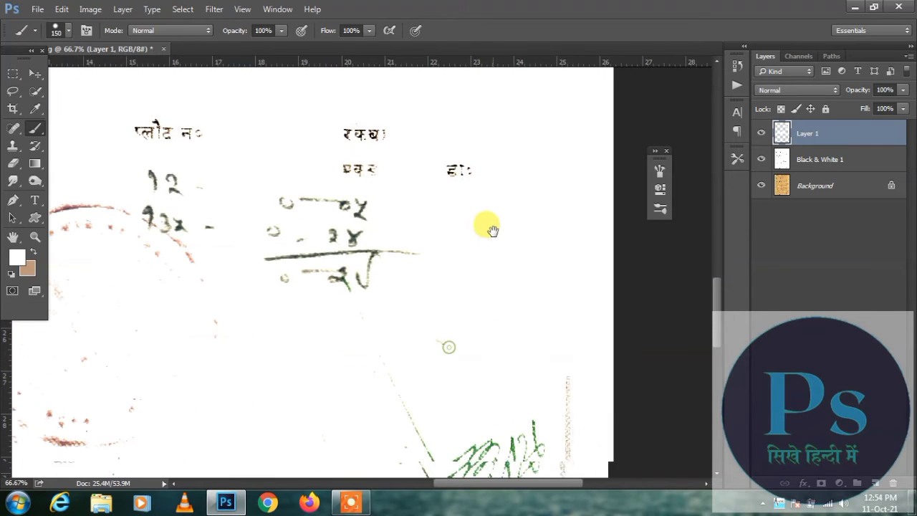
pyautogui.moveTo(472, 308); pyautogui.dragTo(525, 229)
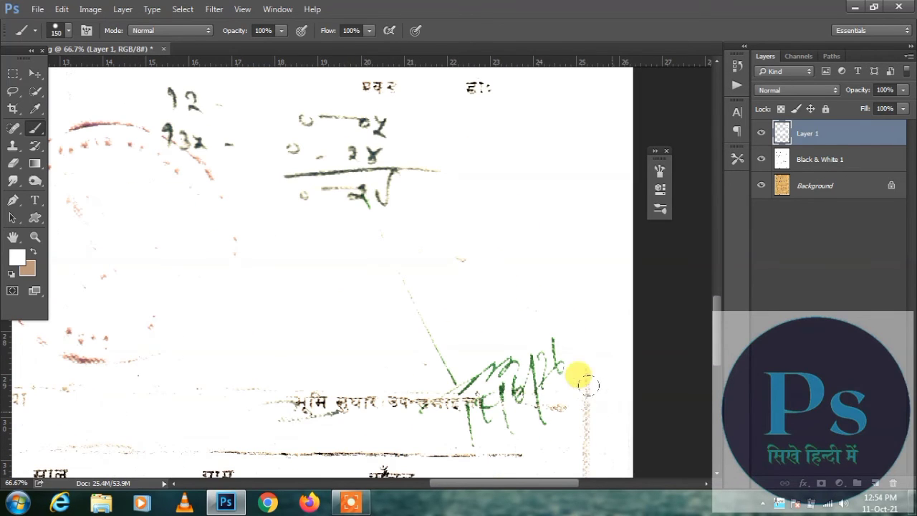
pyautogui.moveTo(575, 440); pyautogui.dragTo(575, 287)
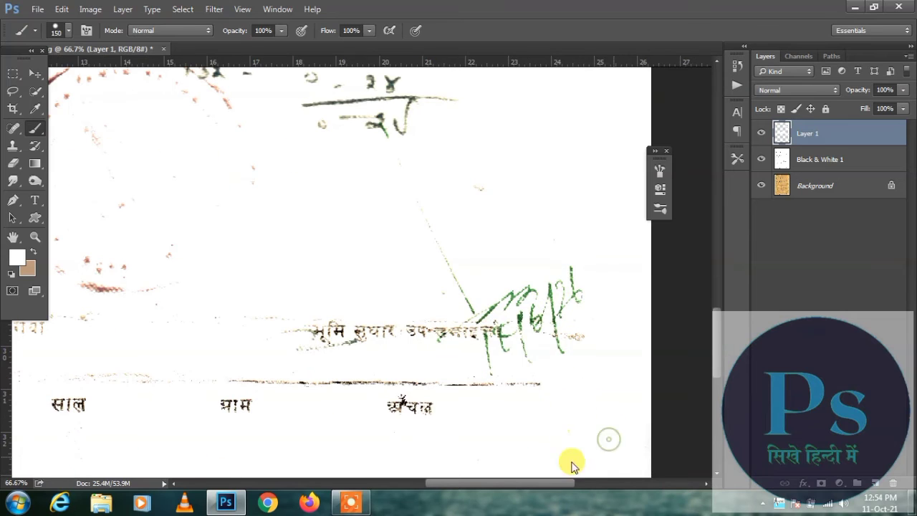
pyautogui.moveTo(575, 464); pyautogui.dragTo(522, 322)
pyautogui.moveTo(494, 483); pyautogui.dragTo(619, 483)
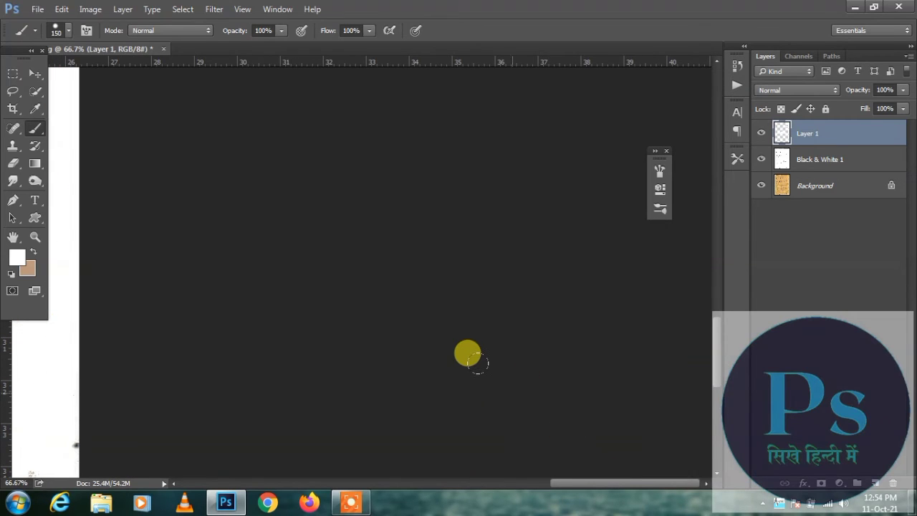
# - Compare the whole cleaned page with the original scan by showing only the Background layer, restoring all layers each time
pyautogui.hotkey('ctrl', '0')
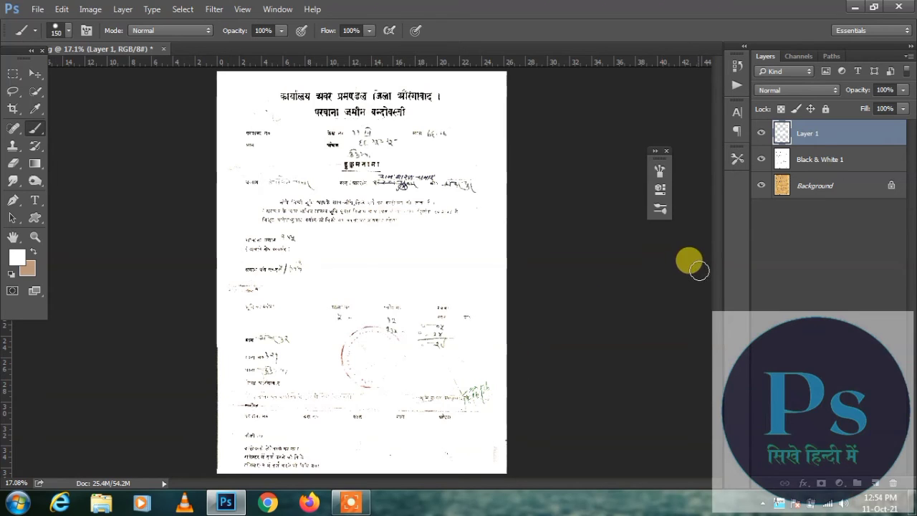
pyautogui.keyDown('alt'); pyautogui.click(761, 186); pyautogui.keyUp('alt')
pyautogui.keyDown('alt'); pyautogui.click(762, 187); pyautogui.keyUp('alt')
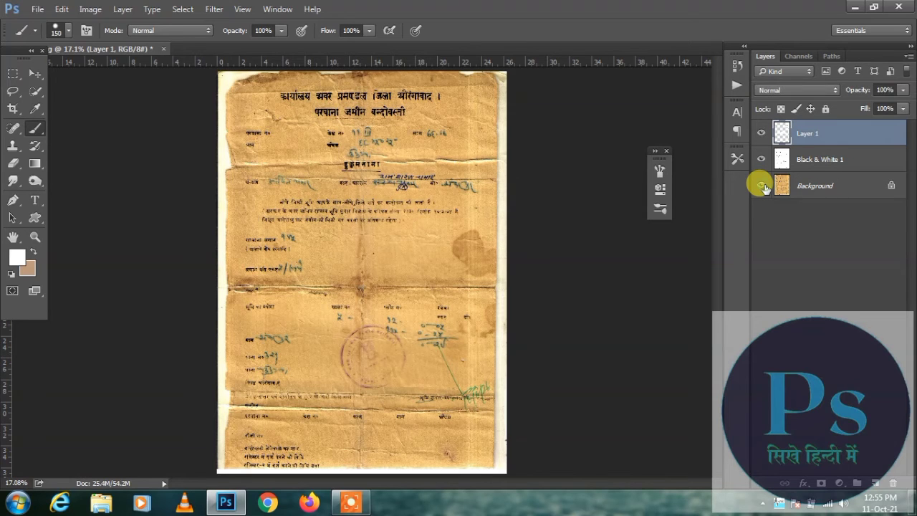
pyautogui.keyDown('alt'); pyautogui.click(761, 187); pyautogui.keyUp('alt')
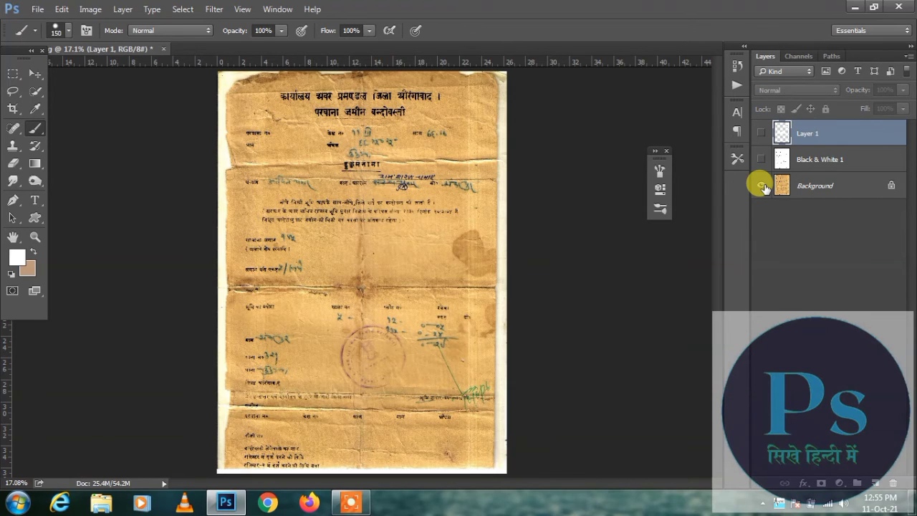
pyautogui.keyDown('alt'); pyautogui.click(762, 187); pyautogui.keyUp('alt')
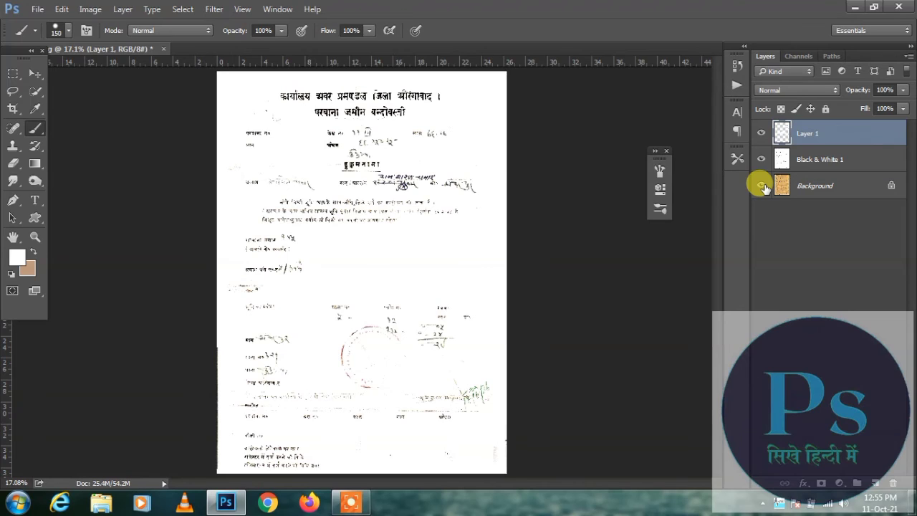